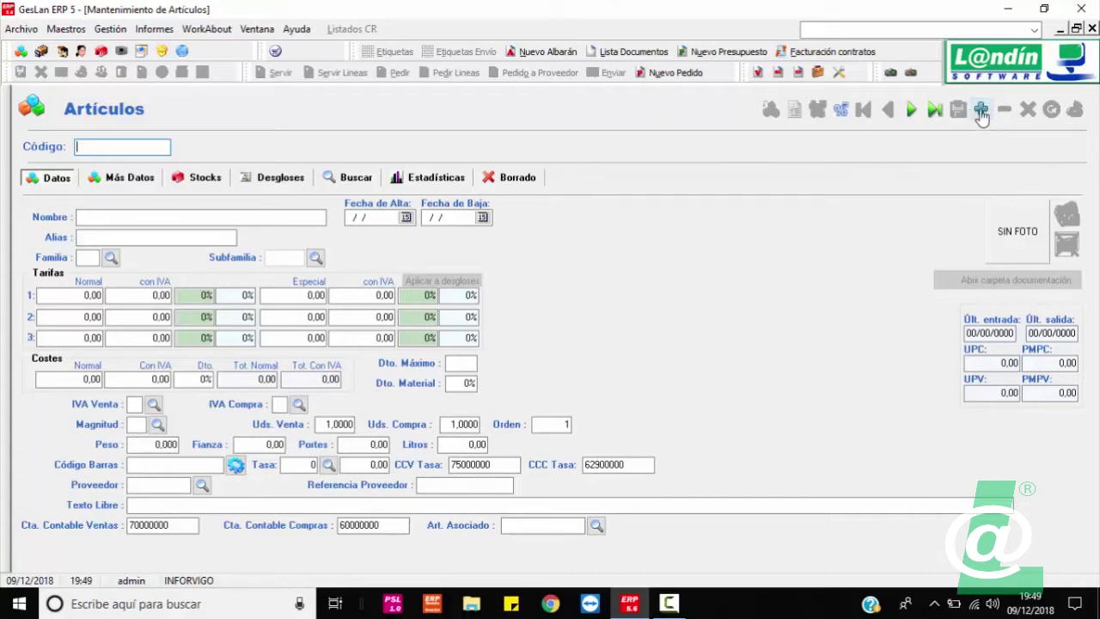
Step: Create a new article with code 2 and name it PORTATIL 14" I7
{"action": "left_click", "coordinate": [982, 111]}
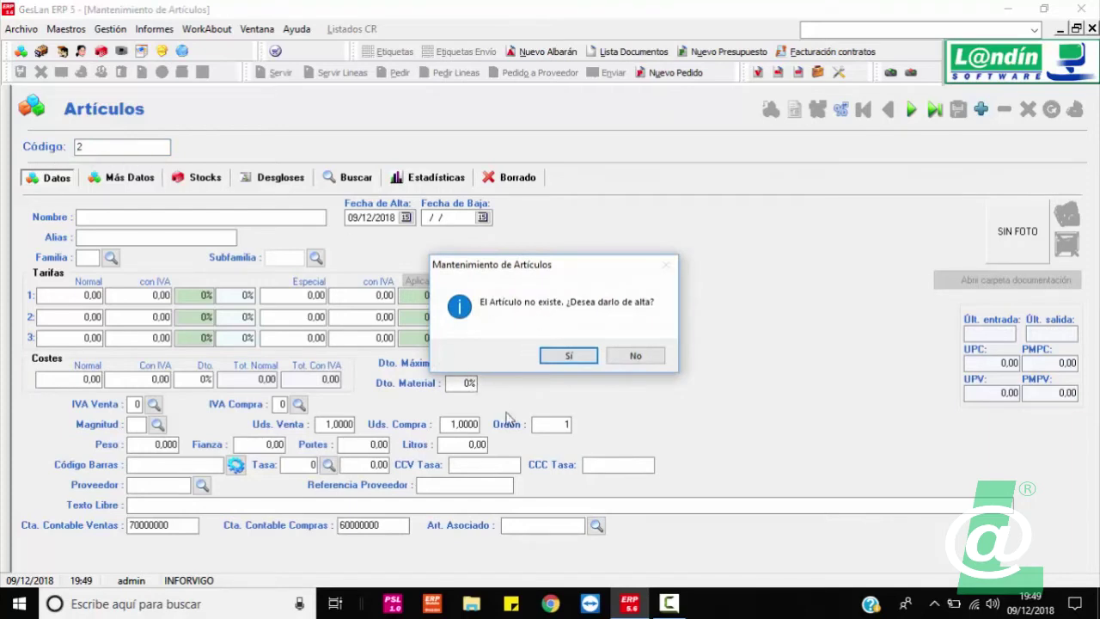
{"action": "left_click", "coordinate": [592, 358]}
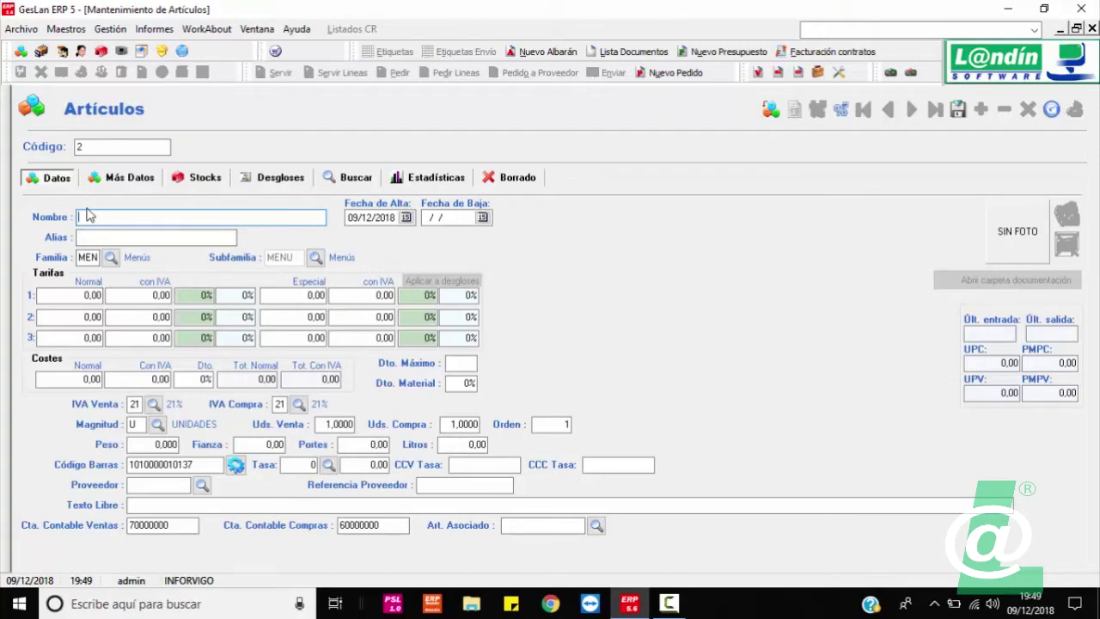
{"action": "type", "text": "PATAT"}
{"action": "type", "text": " 14\" I7"}
Step: Assign the article to the EQUIPOS family and the PORTATILES subfamily
{"action": "left_click", "coordinate": [111, 258]}
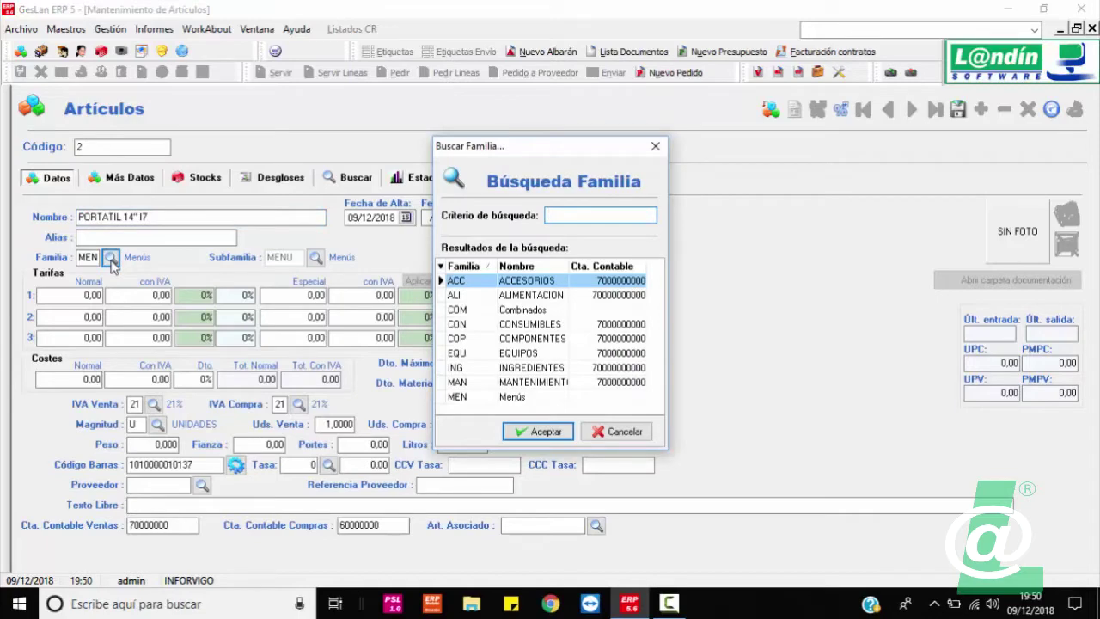
{"action": "type", "text": "EQUI"}
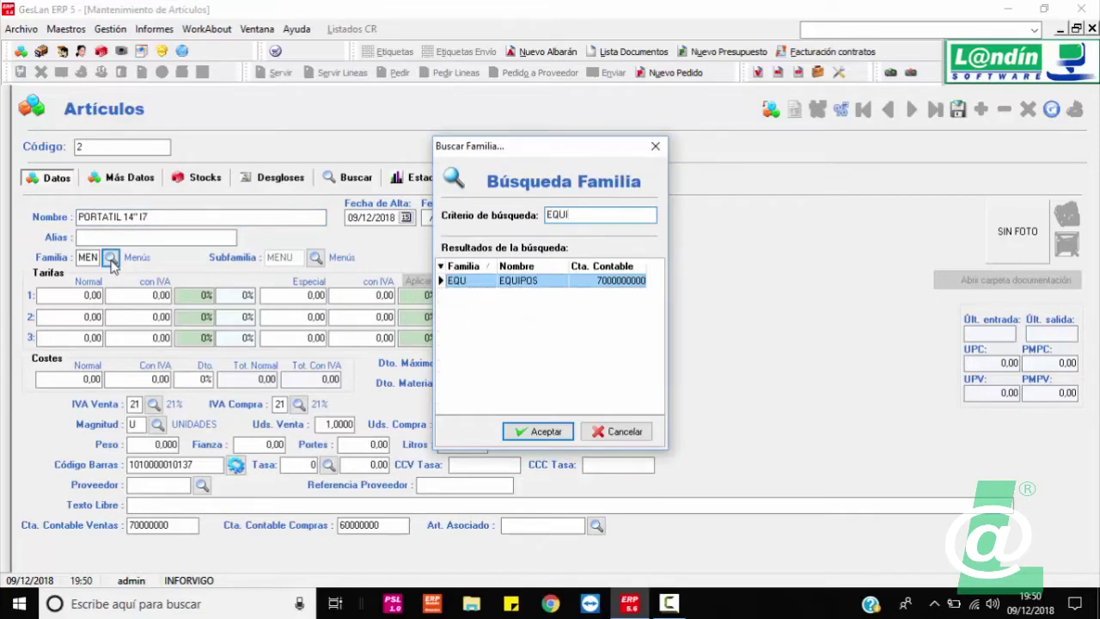
{"action": "key", "text": "Return"}
{"action": "key", "text": "Return"}
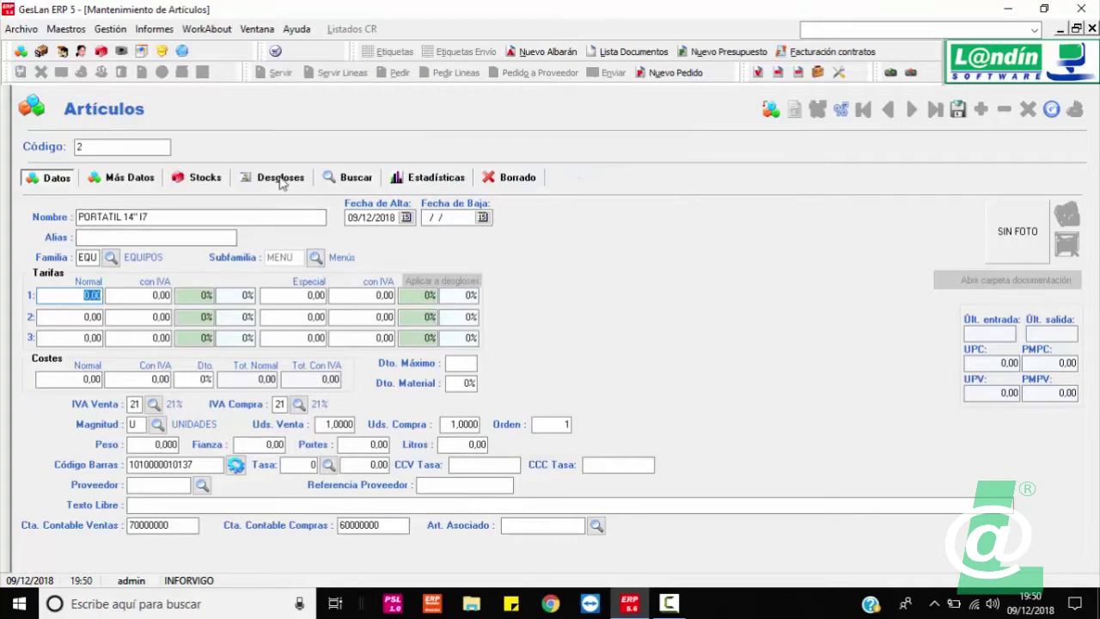
{"action": "left_click", "coordinate": [316, 259]}
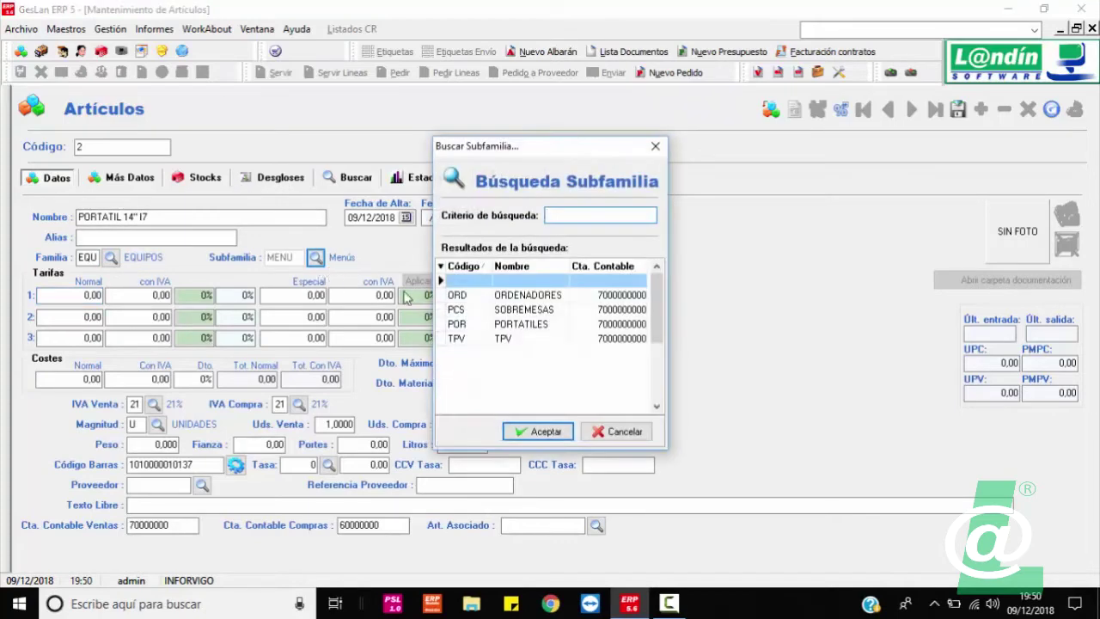
{"action": "double_click", "coordinate": [537, 327]}
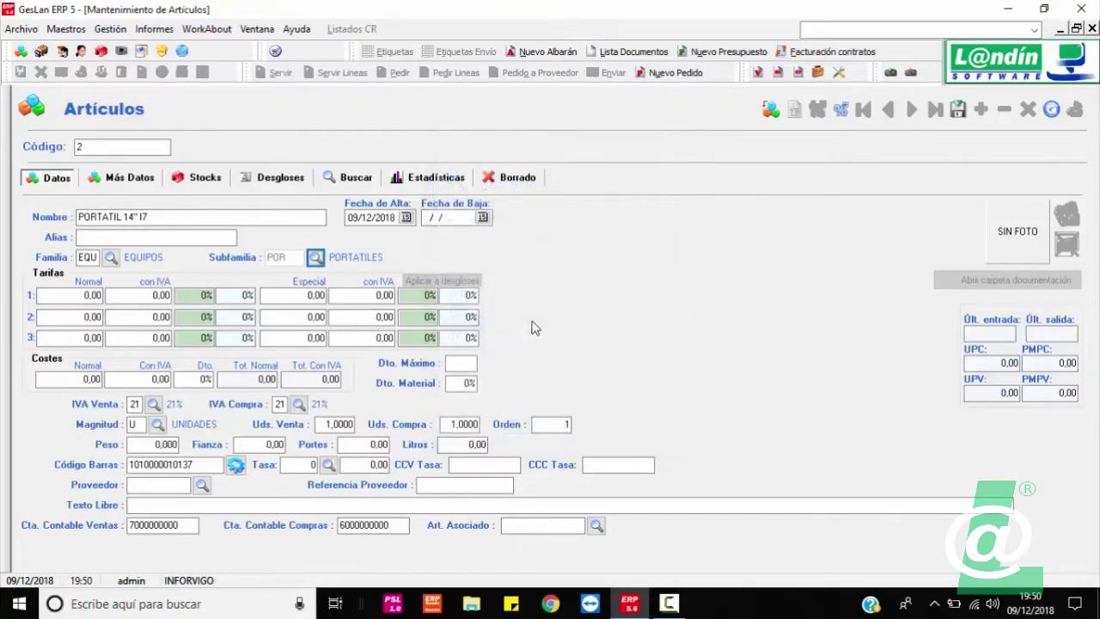
Step: Review the article's stock and serial-number breakdown pages, and return to its main data
{"action": "left_click", "coordinate": [206, 178]}
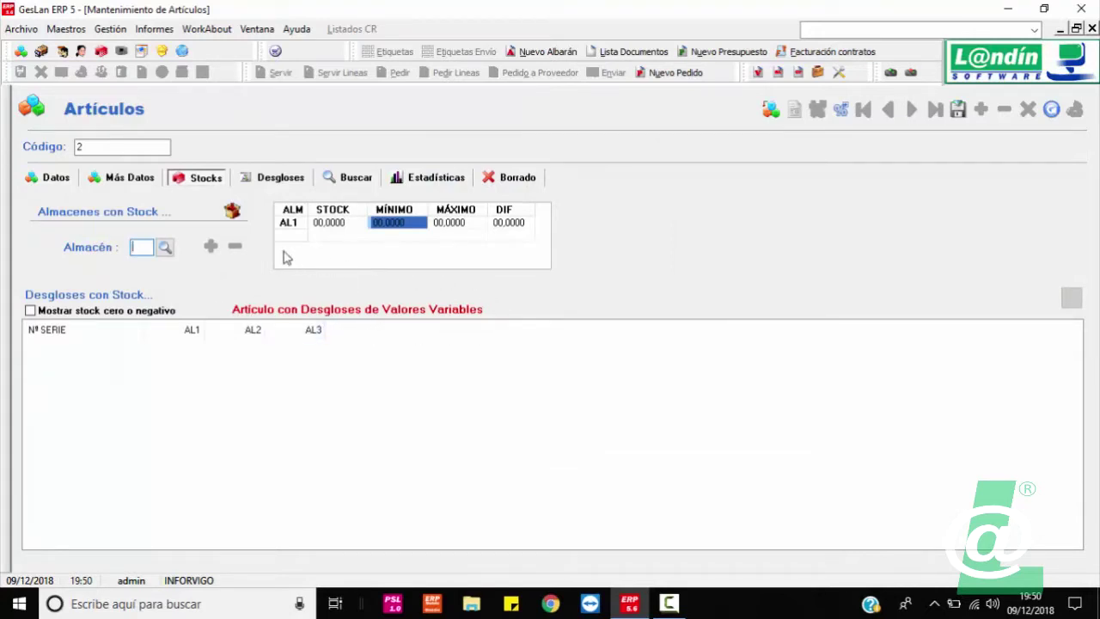
{"action": "left_click", "coordinate": [302, 180]}
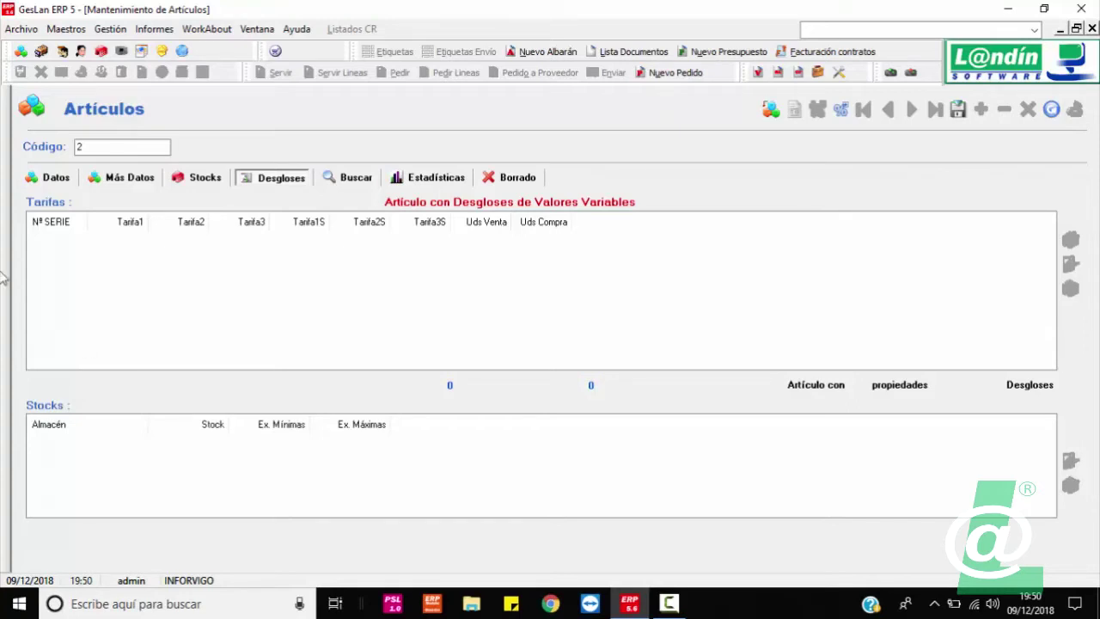
{"action": "left_click", "coordinate": [51, 179]}
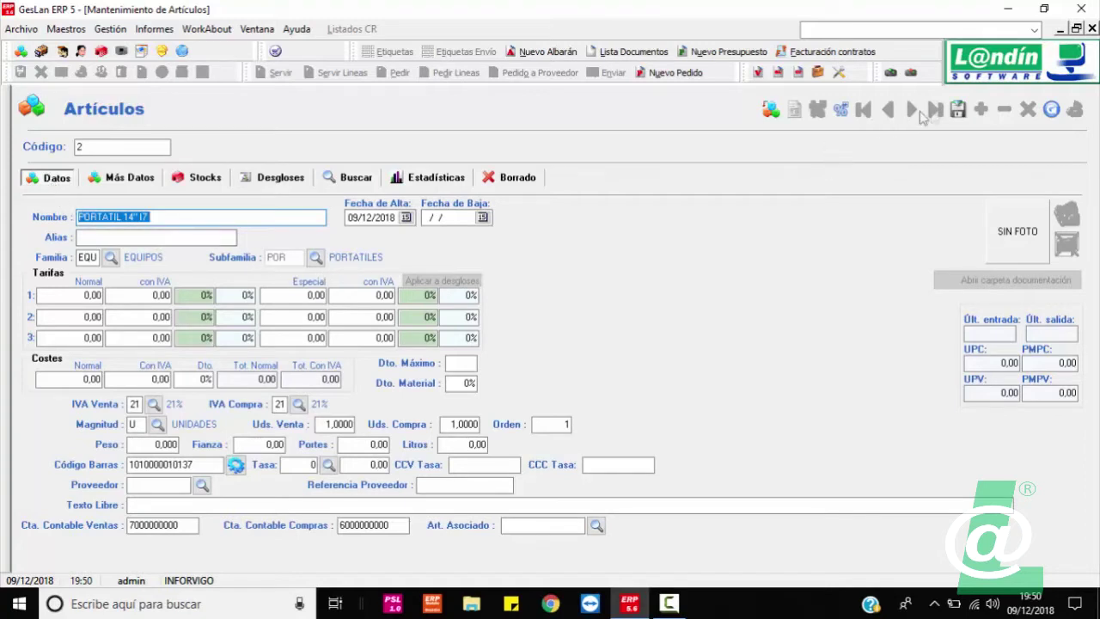
Step: Set the article's normal rate 1 sale price including IVA to 500
{"action": "left_click", "coordinate": [168, 295]}
{"action": "type", "text": "20"}
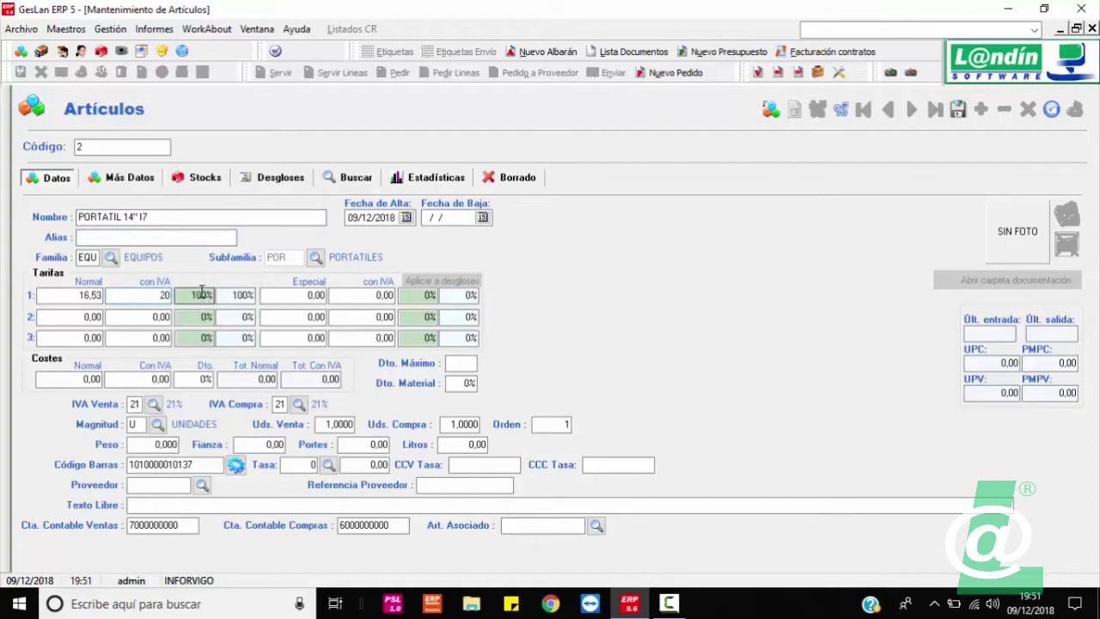
{"action": "key", "text": "BackSpace"}
{"action": "key", "text": "BackSpace"}
{"action": "type", "text": "500"}
Step: Set the article's cost including IVA to 380, then save and close the article record
{"action": "left_click", "coordinate": [163, 379]}
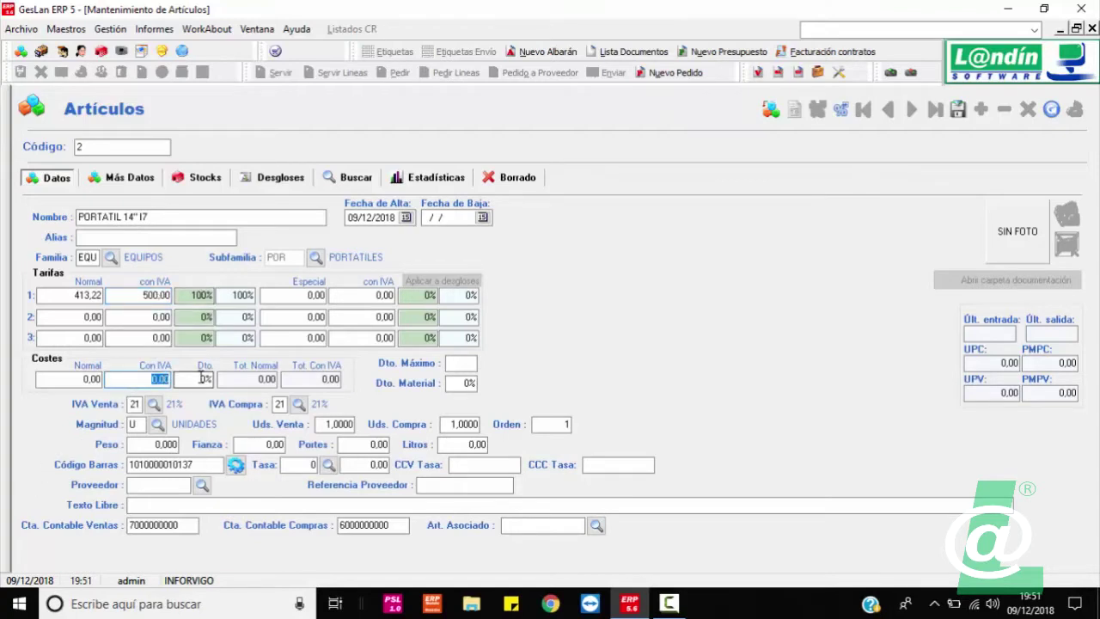
{"action": "type", "text": "380"}
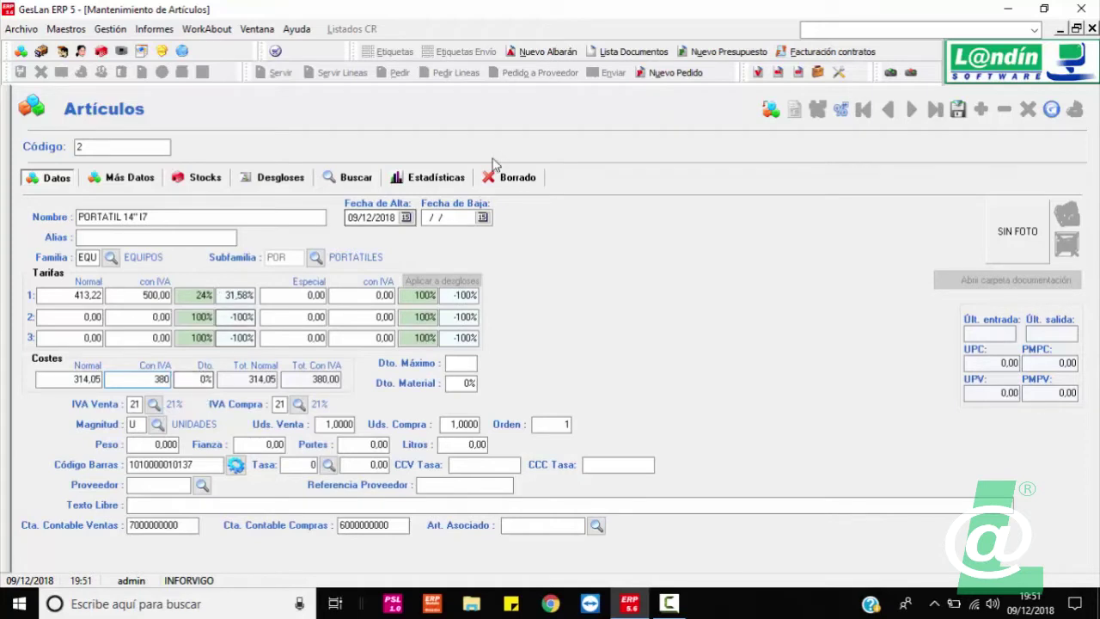
{"action": "left_click", "coordinate": [956, 108]}
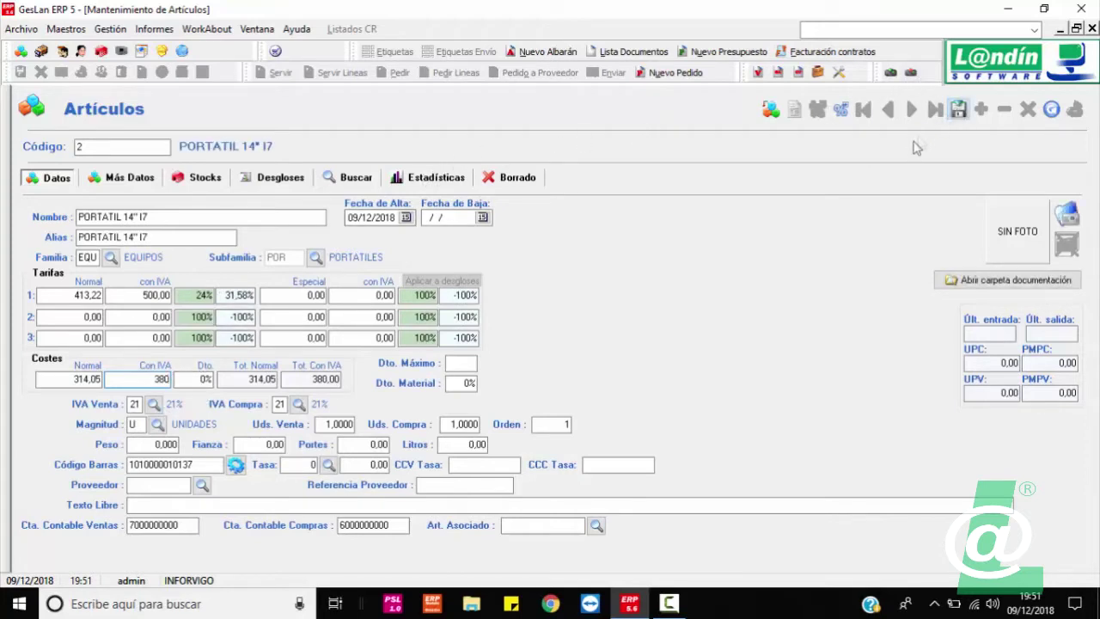
{"action": "left_click", "coordinate": [1093, 28]}
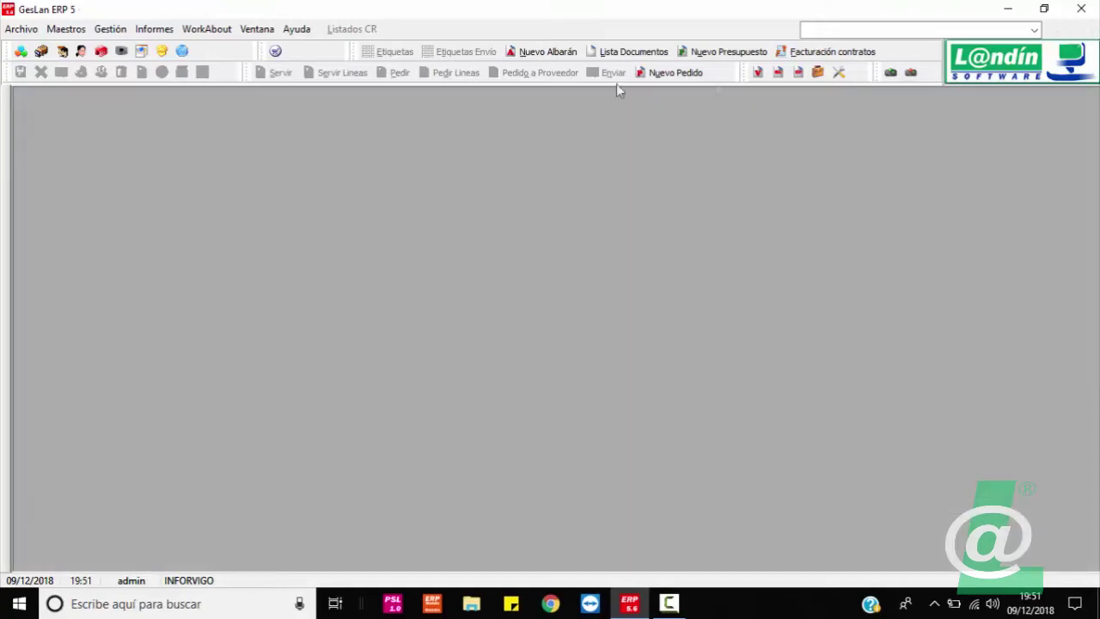
Step: Create a new purchase delivery note for the supplier DISTRINETS INFORWEB, S.L.U
{"action": "left_click", "coordinate": [106, 31]}
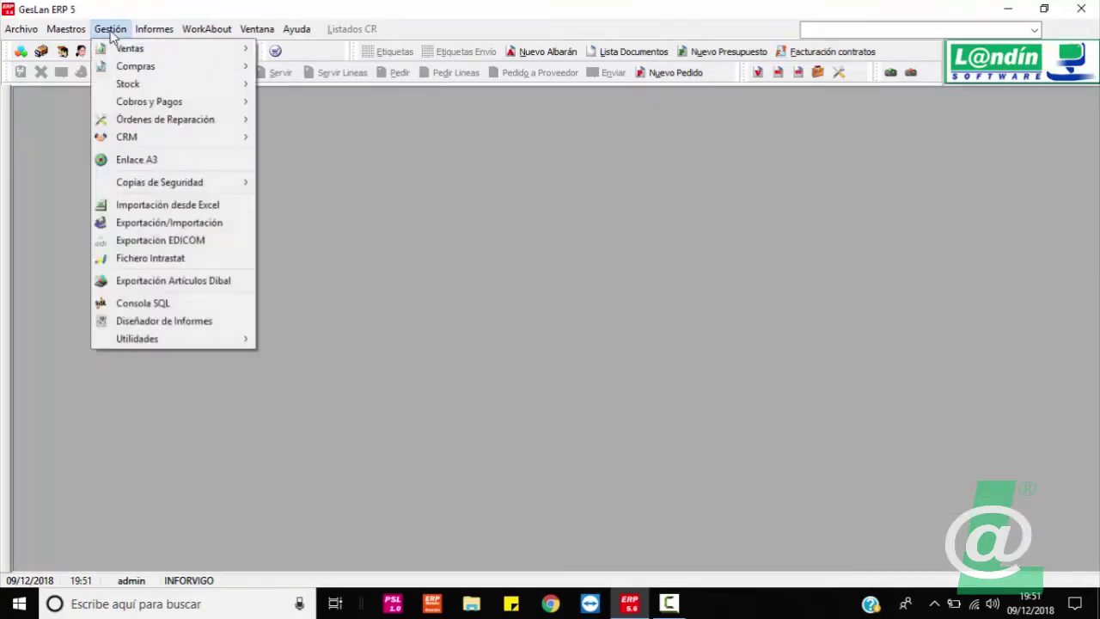
{"action": "mouse_move", "coordinate": [254, 69]}
{"action": "left_click", "coordinate": [303, 126]}
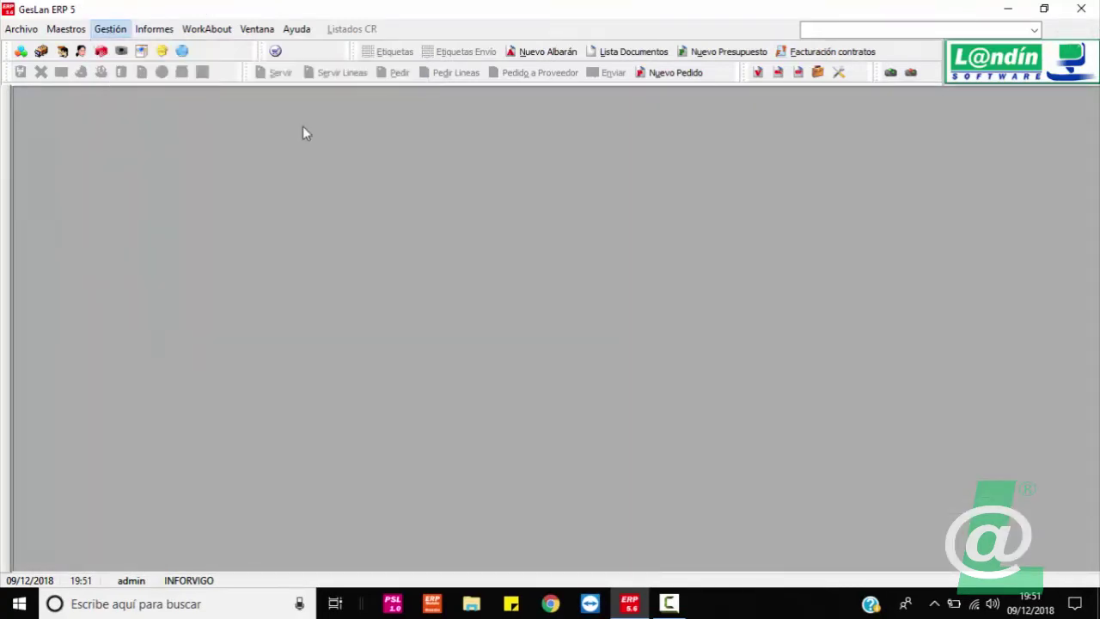
{"action": "left_click", "coordinate": [325, 149]}
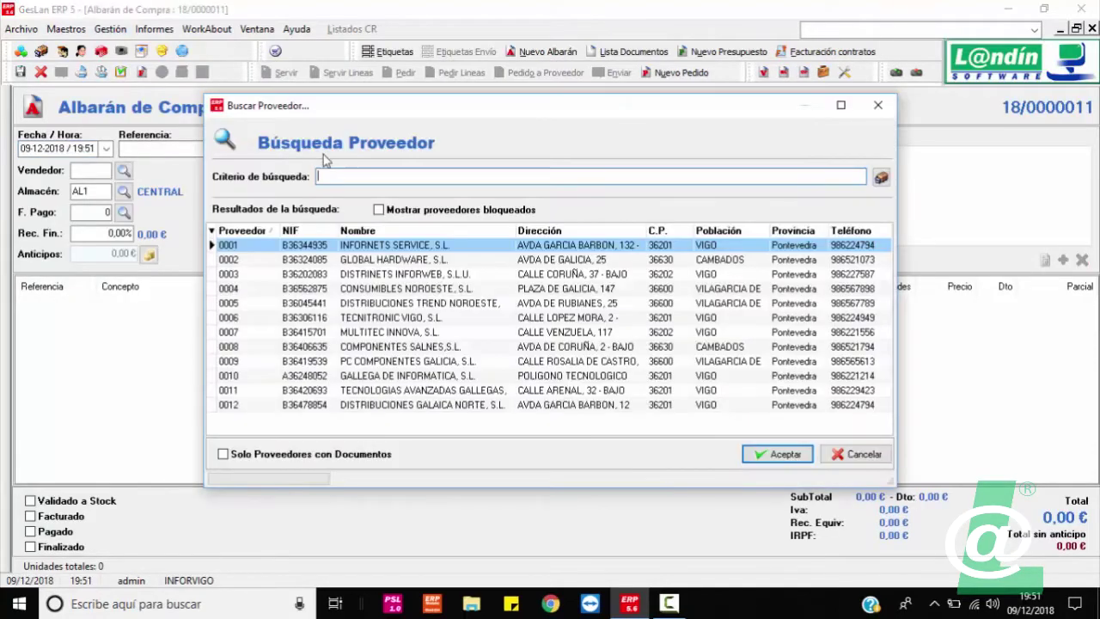
{"action": "double_click", "coordinate": [378, 274]}
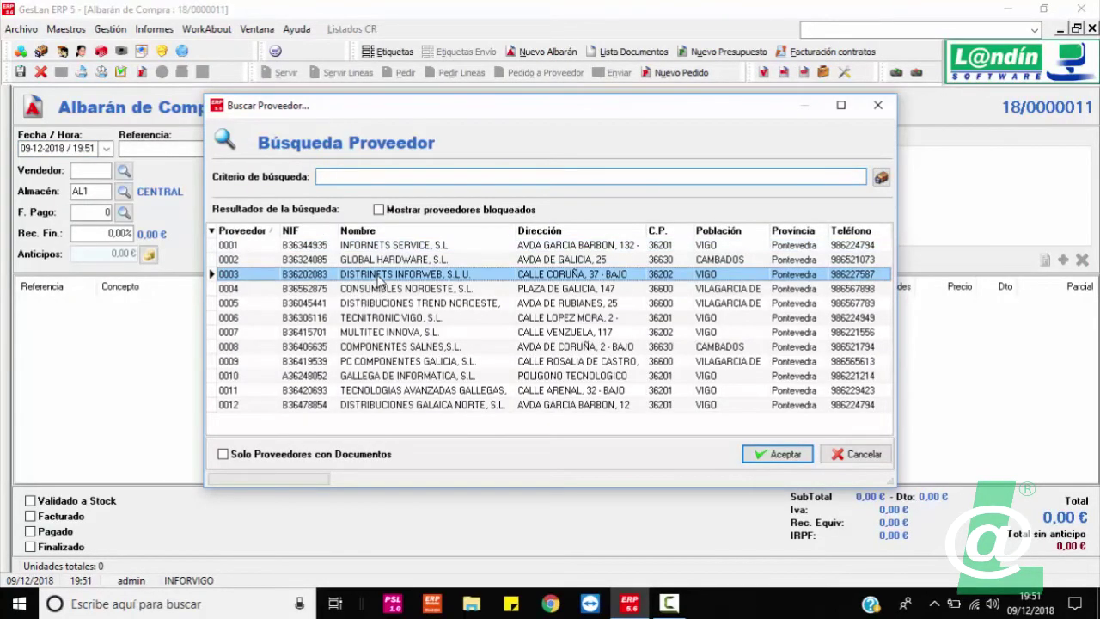
{"action": "double_click", "coordinate": [243, 360]}
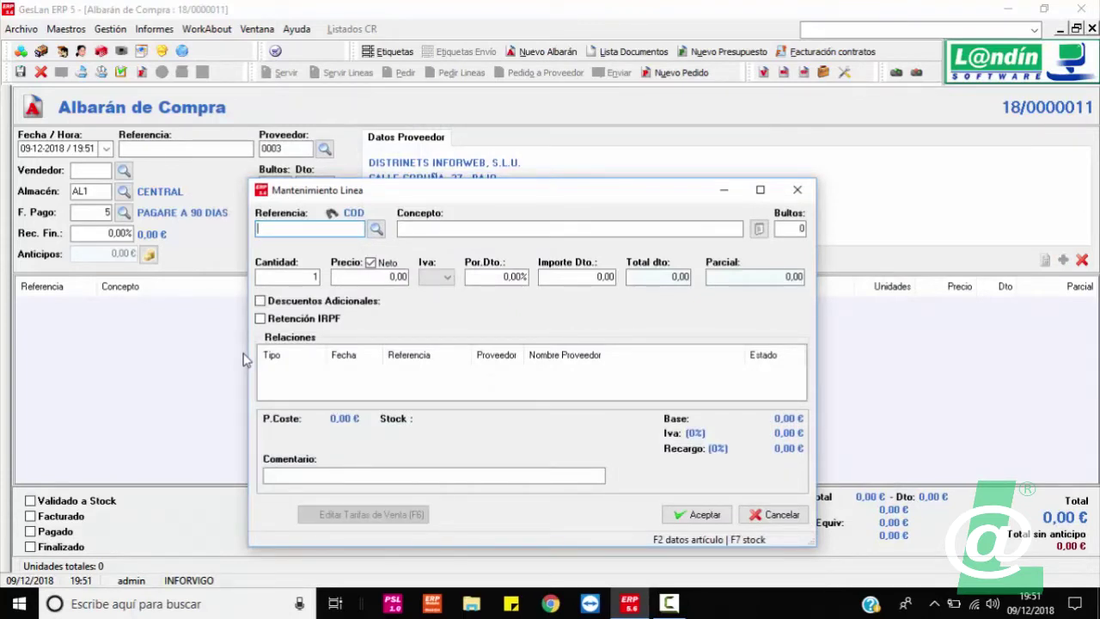
{"action": "type", "text": "PORT"}
{"action": "key", "text": "Return"}
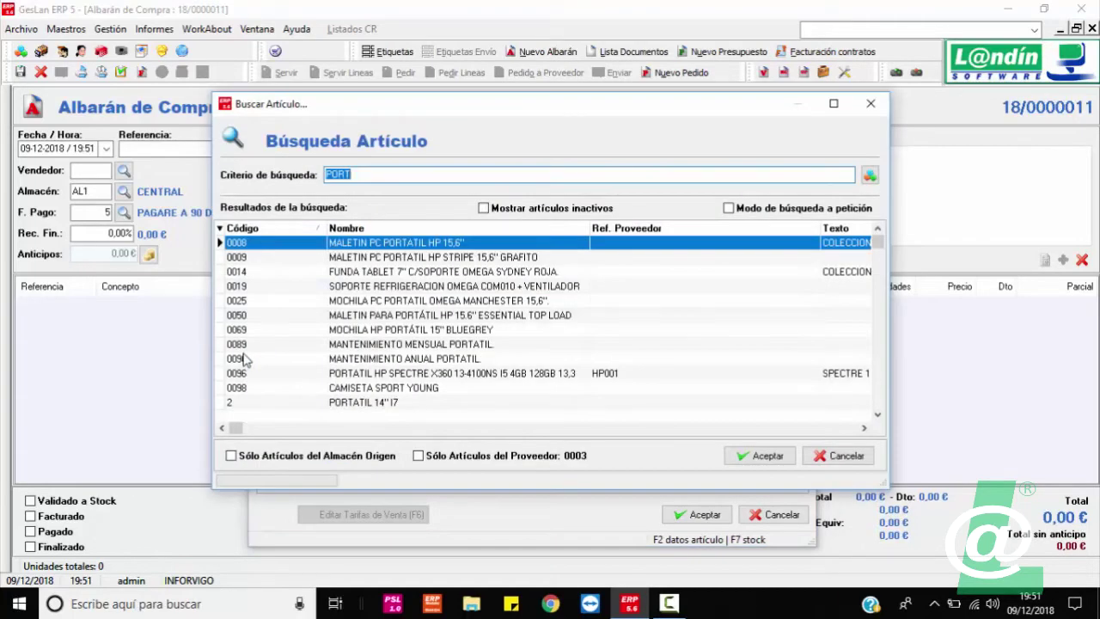
{"action": "double_click", "coordinate": [383, 405]}
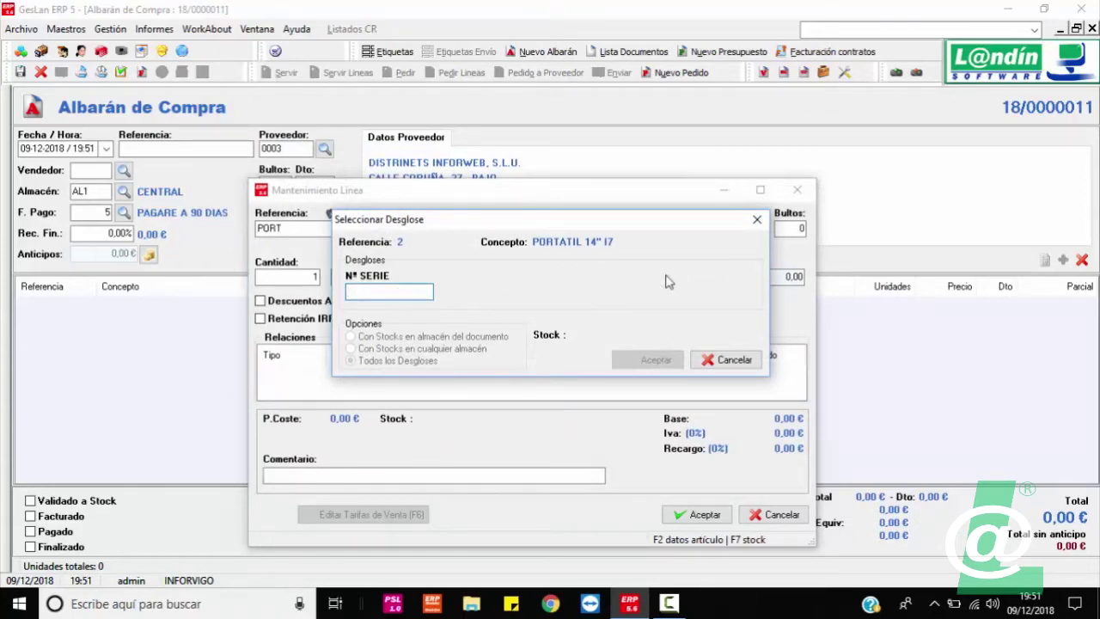
{"action": "type", "text": "78798459151"}
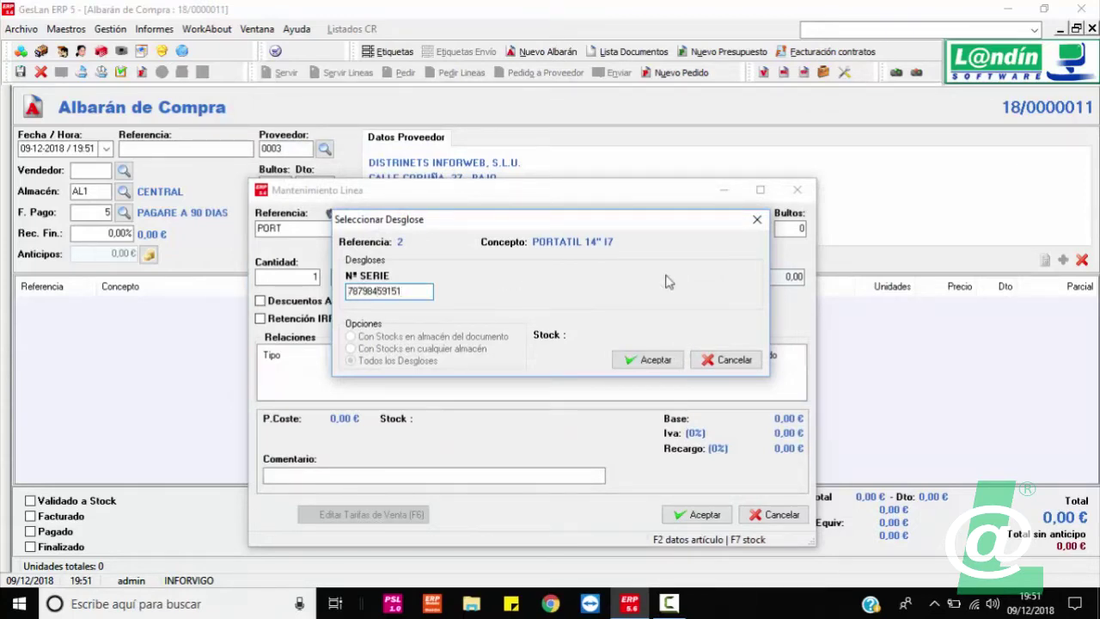
{"action": "left_click", "coordinate": [663, 362]}
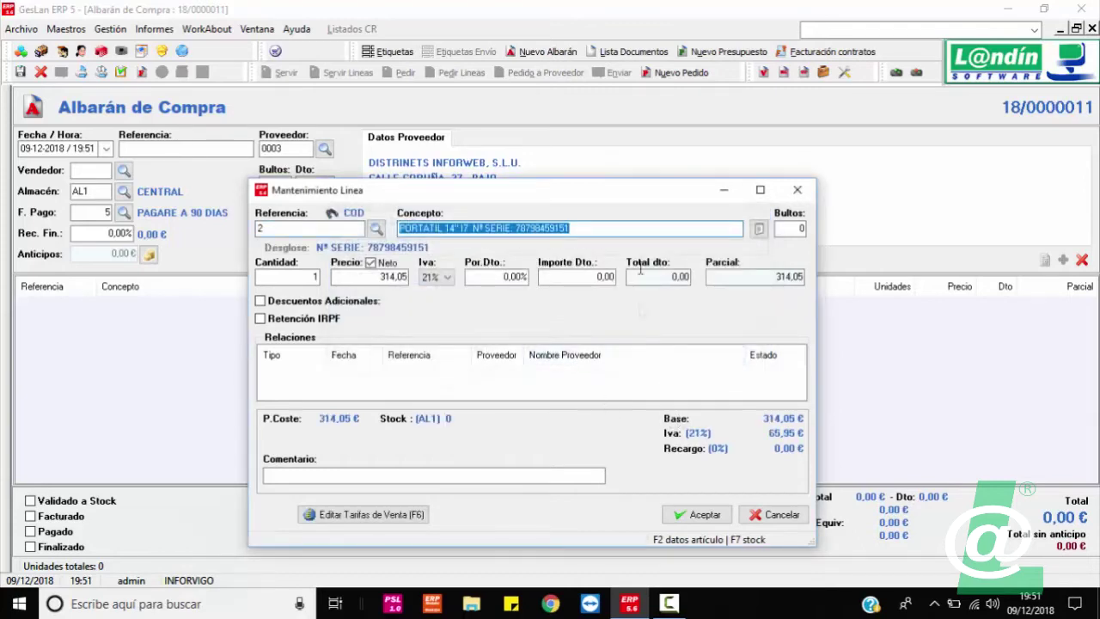
{"action": "key", "text": "Return"}
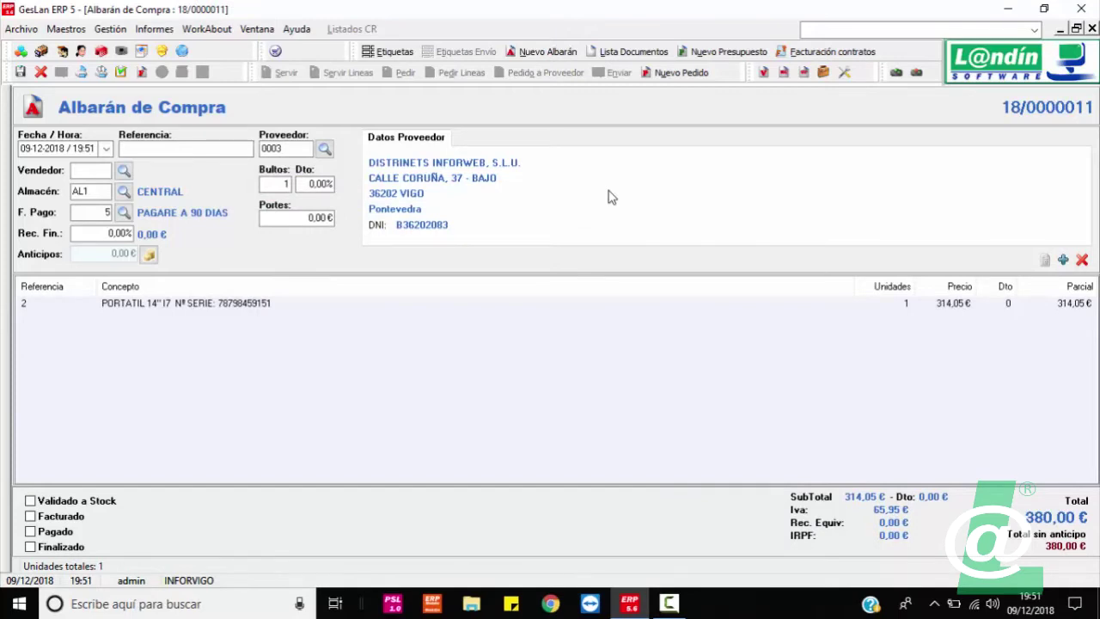
{"action": "key", "text": "Insert"}
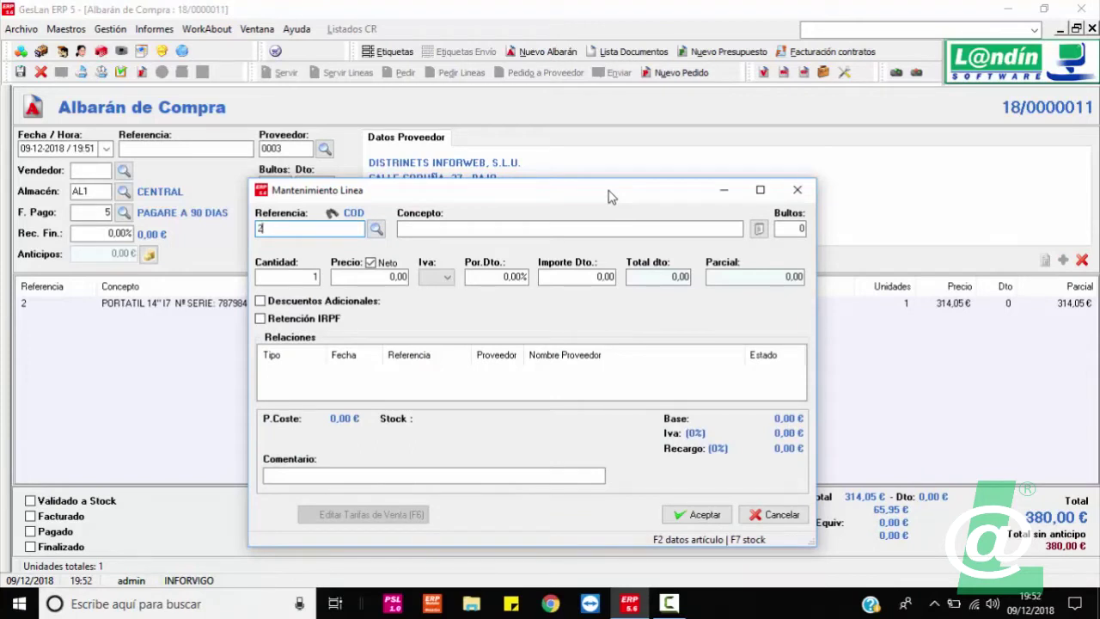
{"action": "key", "text": "Return"}
{"action": "type", "text": "7874154854"}
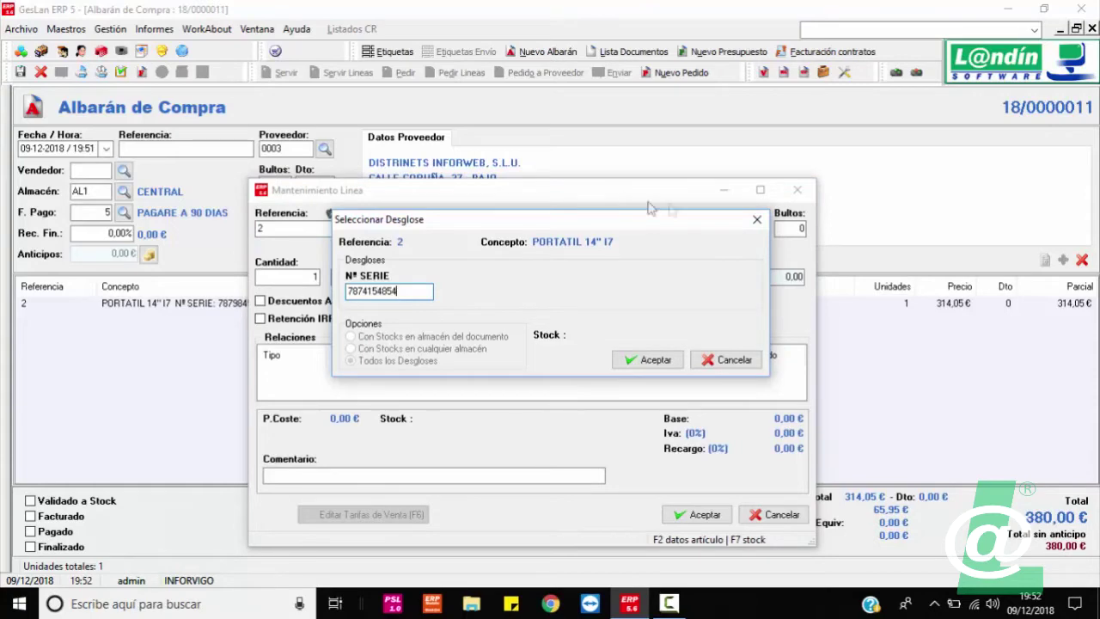
{"action": "left_click", "coordinate": [651, 359]}
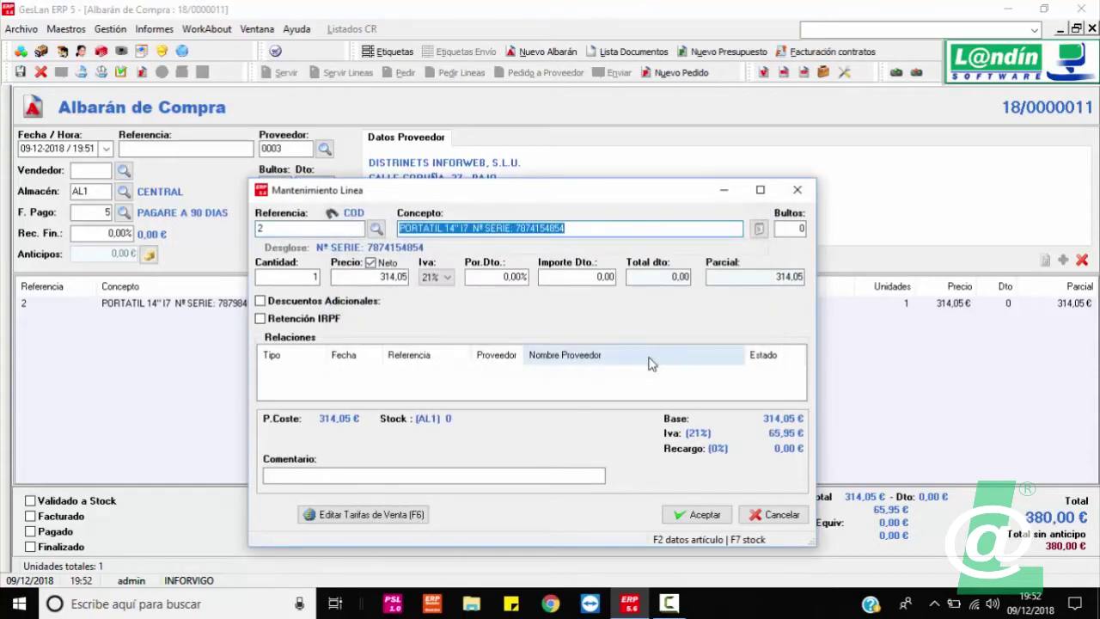
{"action": "left_click", "coordinate": [693, 514]}
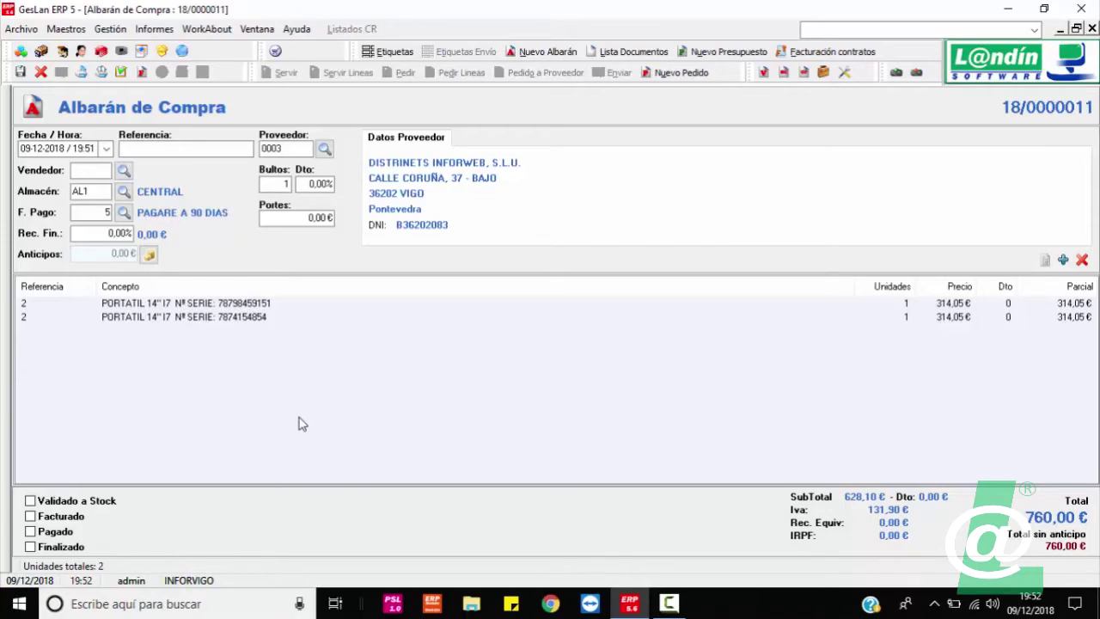
{"action": "double_click", "coordinate": [303, 424]}
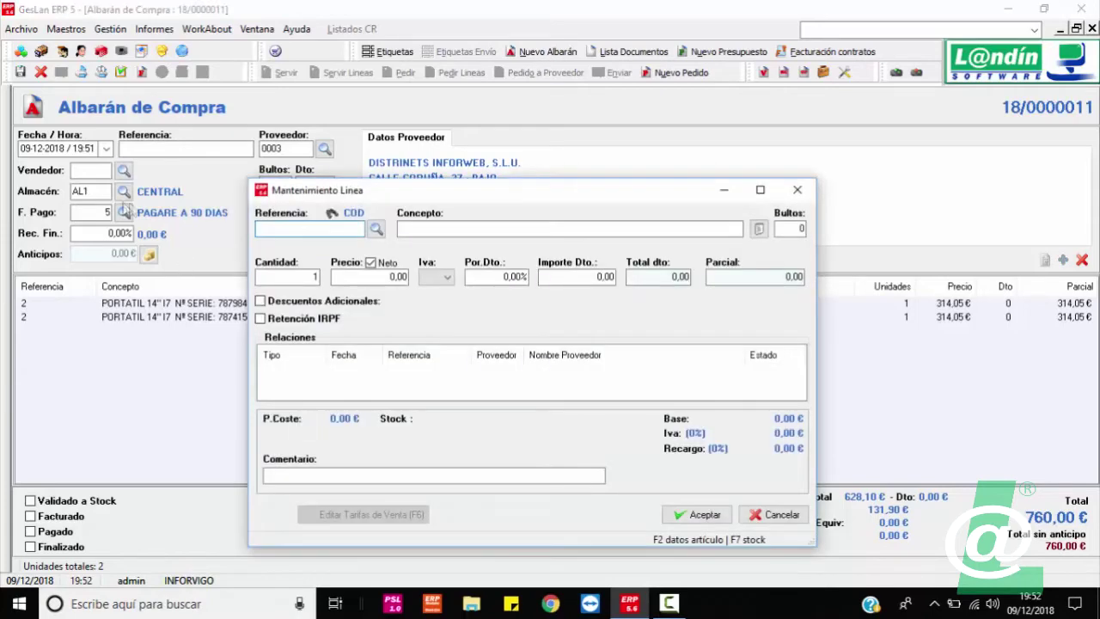
{"action": "left_click", "coordinate": [375, 228]}
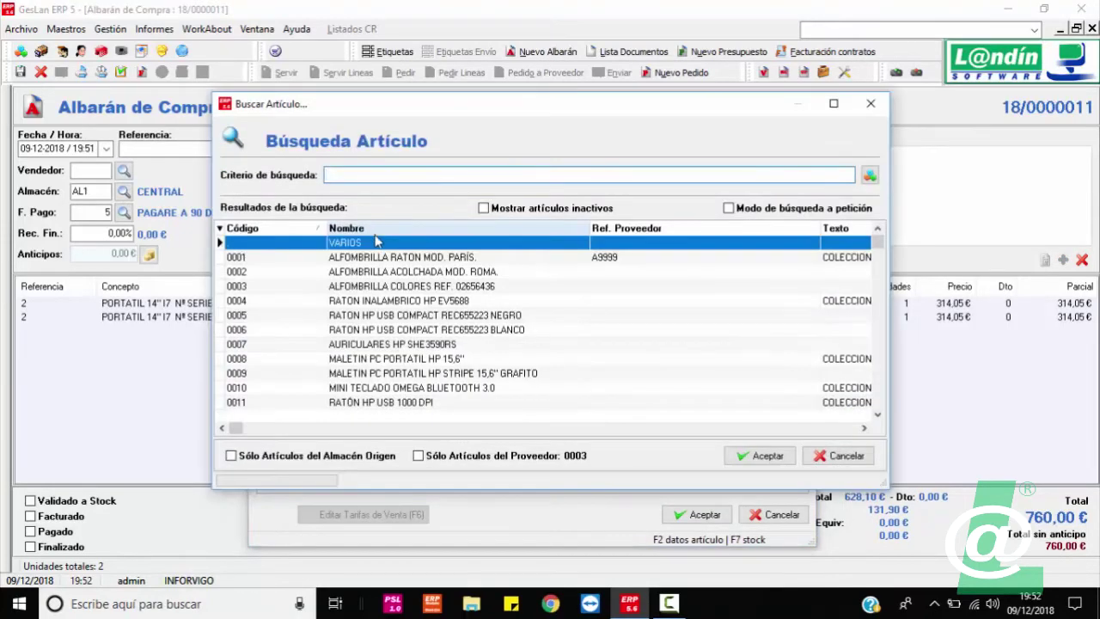
{"action": "type", "text": "PORT"}
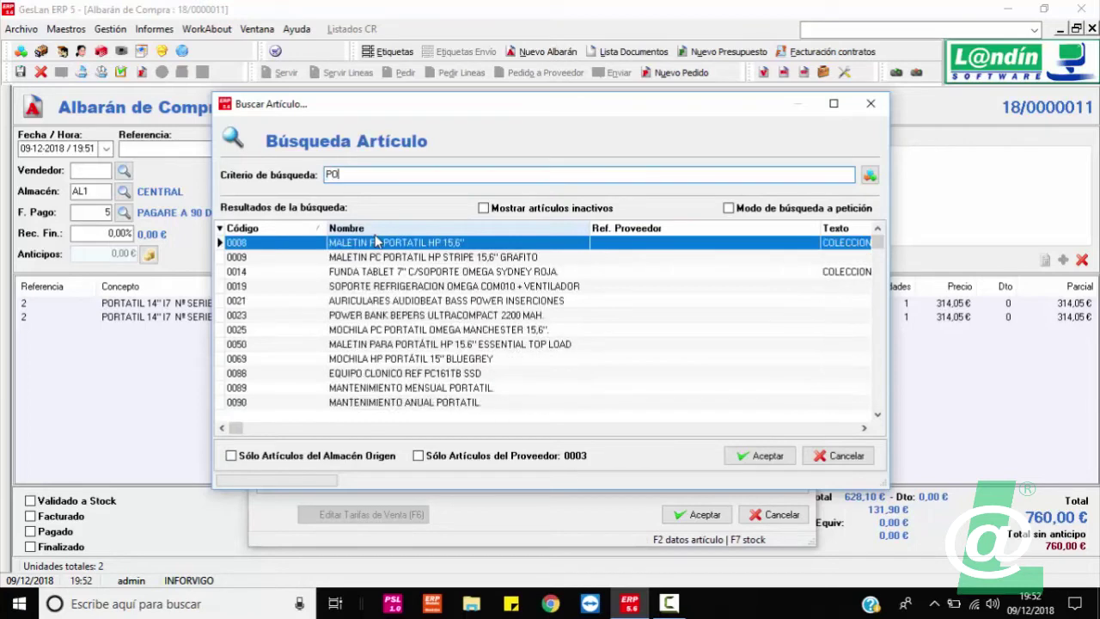
{"action": "double_click", "coordinate": [356, 403]}
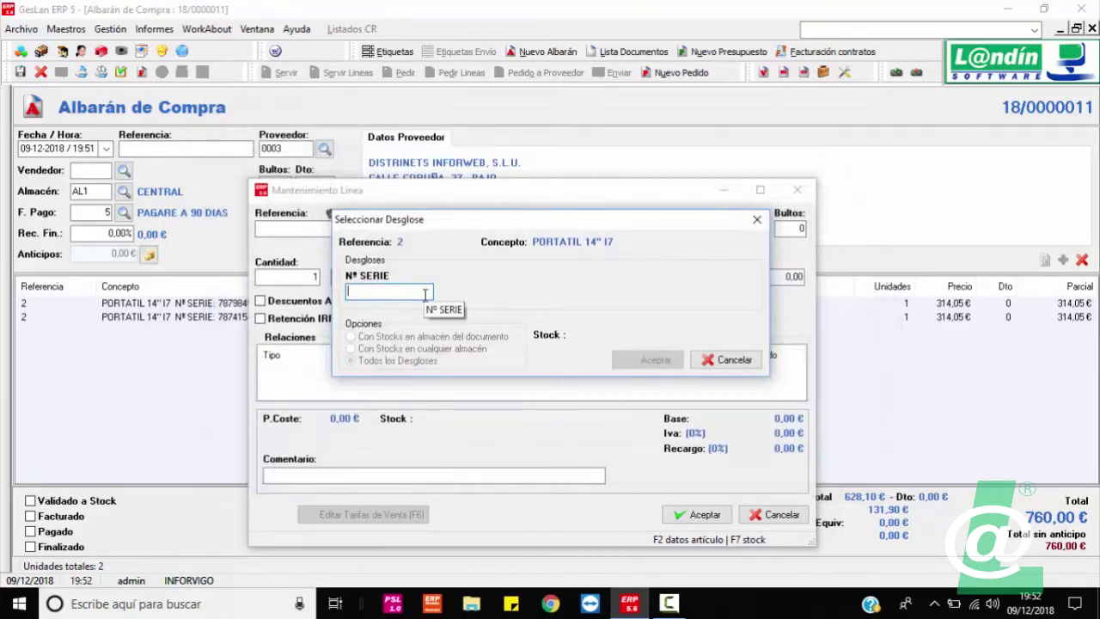
{"action": "type", "text": "6564565465445"}
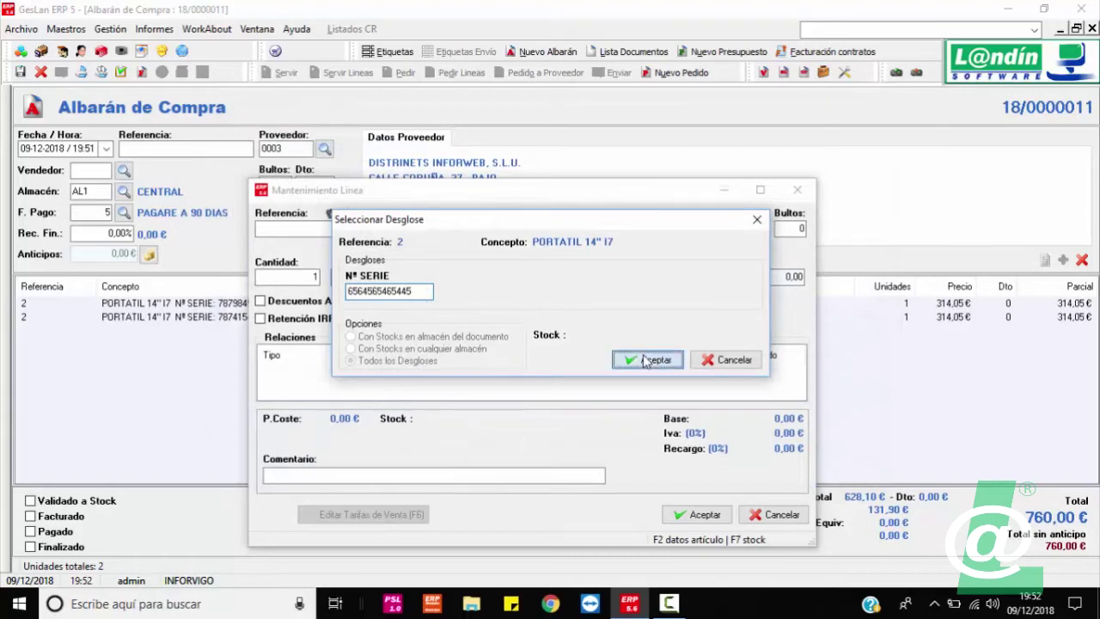
{"action": "left_click", "coordinate": [651, 359]}
{"action": "left_click", "coordinate": [696, 514]}
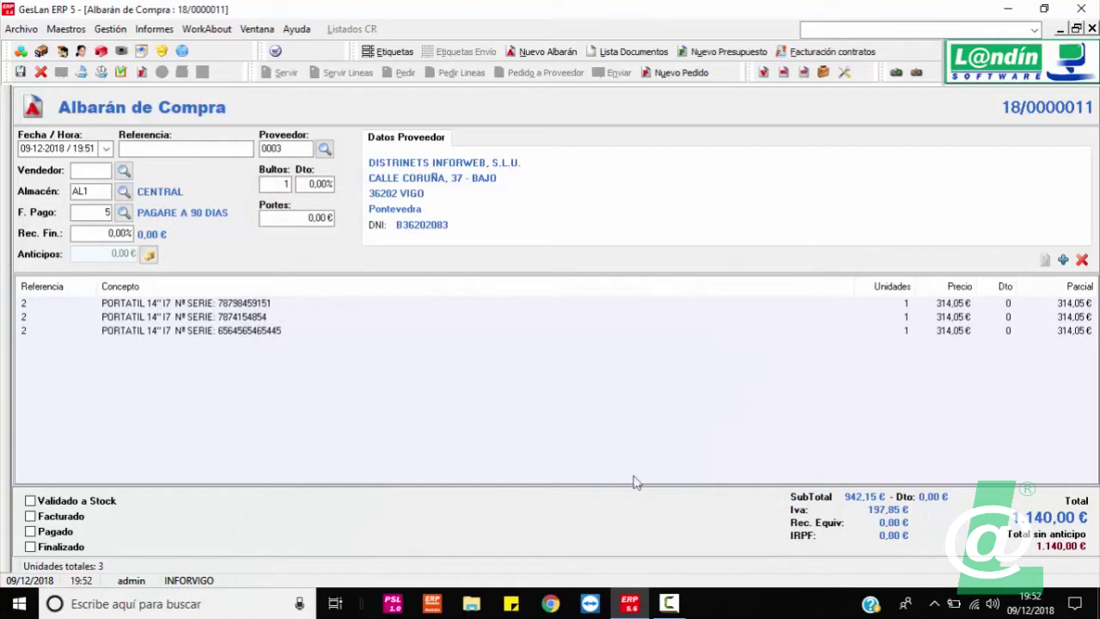
Step: Validate the purchase delivery note with the three laptop lines and close the document window
{"action": "left_click", "coordinate": [121, 72]}
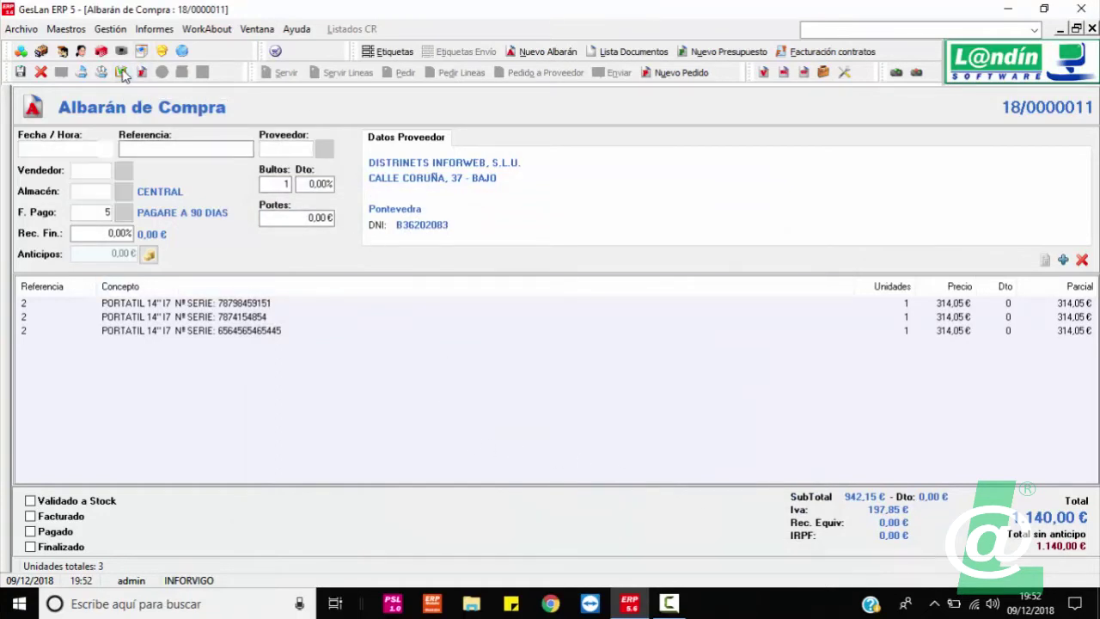
{"action": "left_click", "coordinate": [866, 145]}
Step: Create a new sales delivery note for the customer TRANSPORTES GALDES SANTOS, S.L., choosing to continue despite the partial block
{"action": "left_click", "coordinate": [110, 29]}
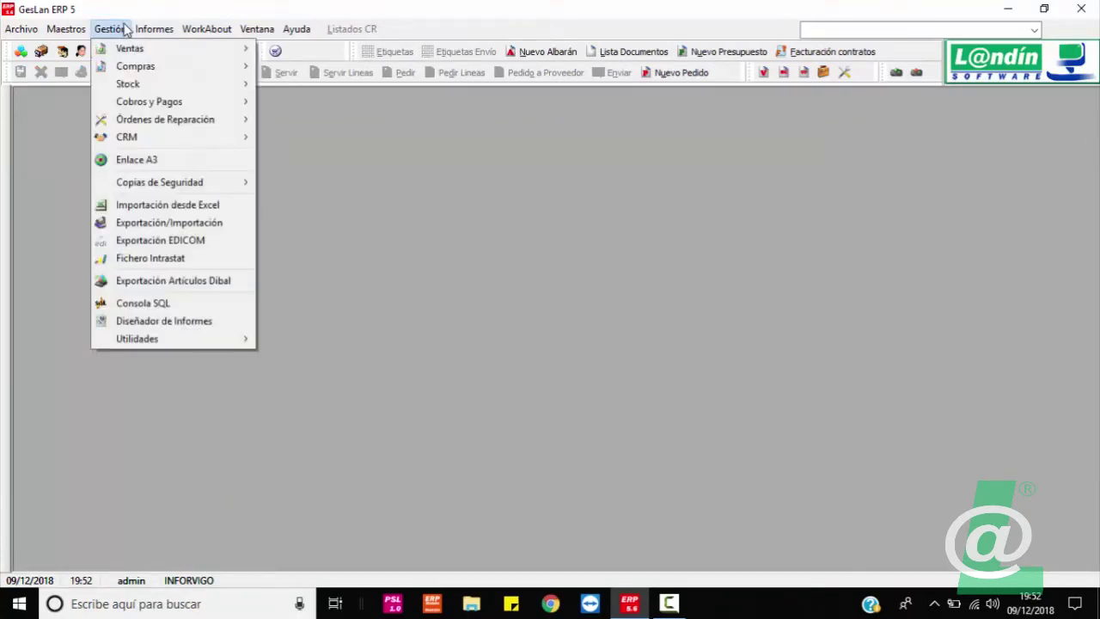
{"action": "left_click", "coordinate": [639, 237]}
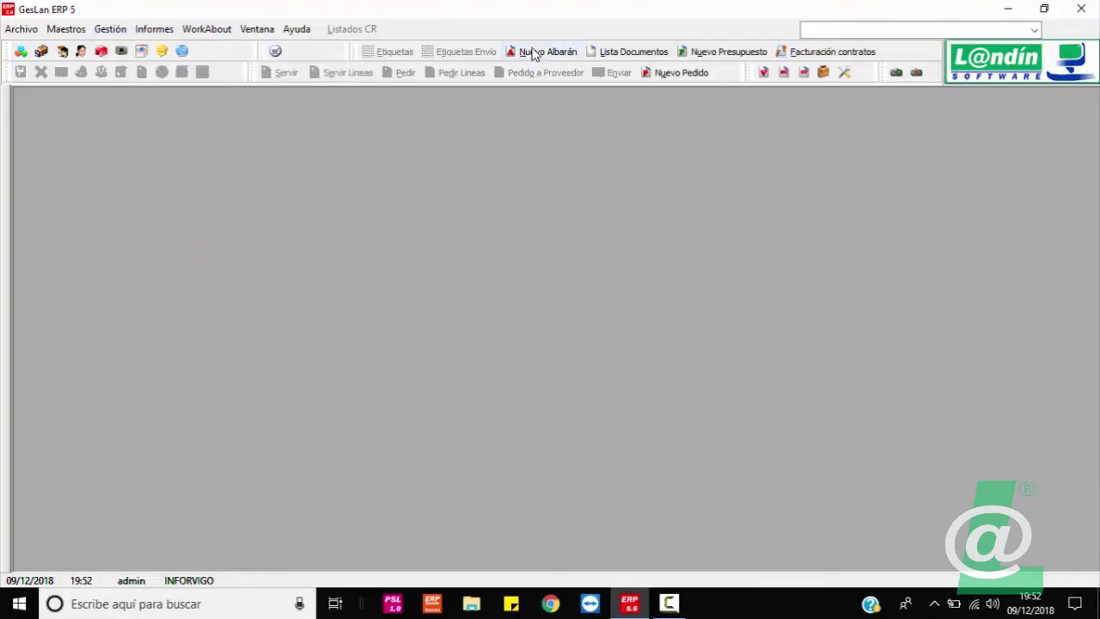
{"action": "left_click", "coordinate": [533, 53]}
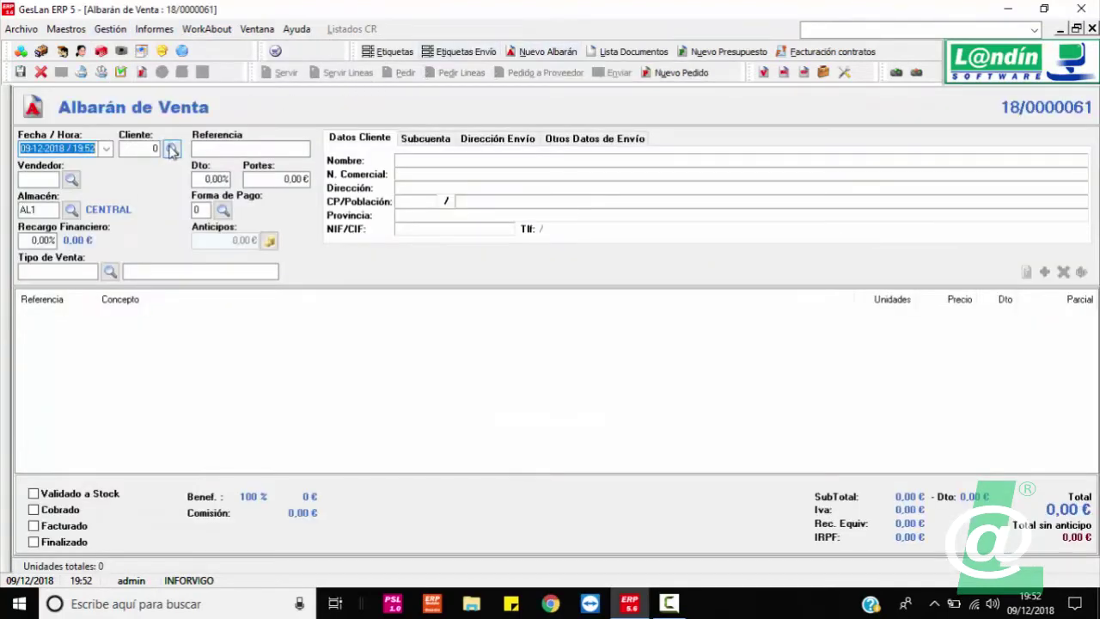
{"action": "left_click", "coordinate": [172, 149]}
{"action": "key", "text": "Down"}
{"action": "key", "text": "Down"}
{"action": "key", "text": "Down"}
{"action": "key", "text": "Return"}
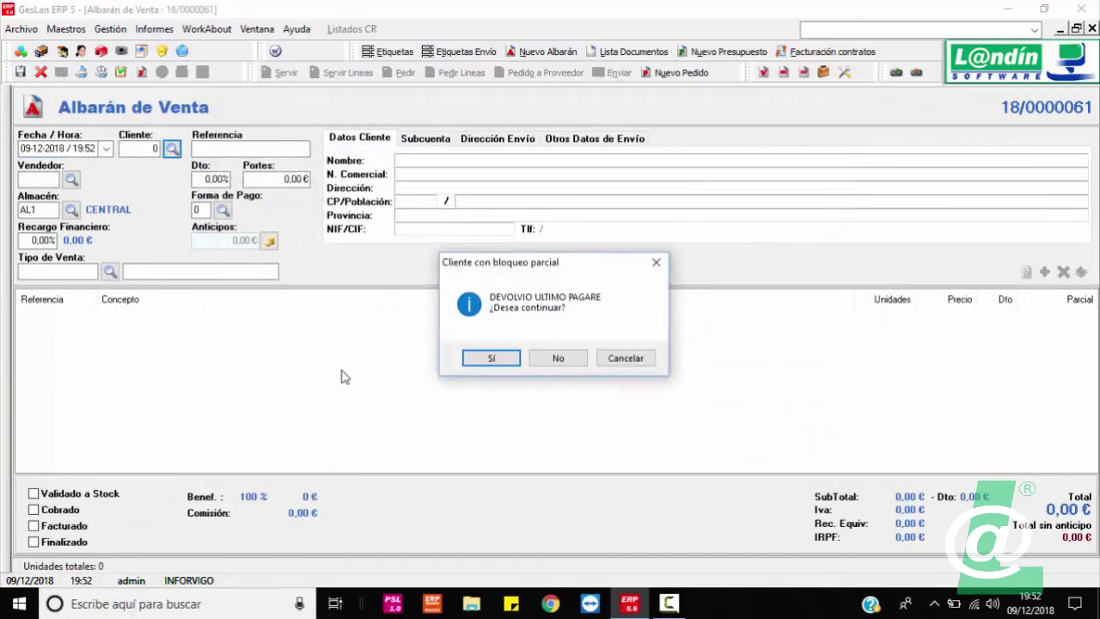
{"action": "left_click", "coordinate": [506, 360]}
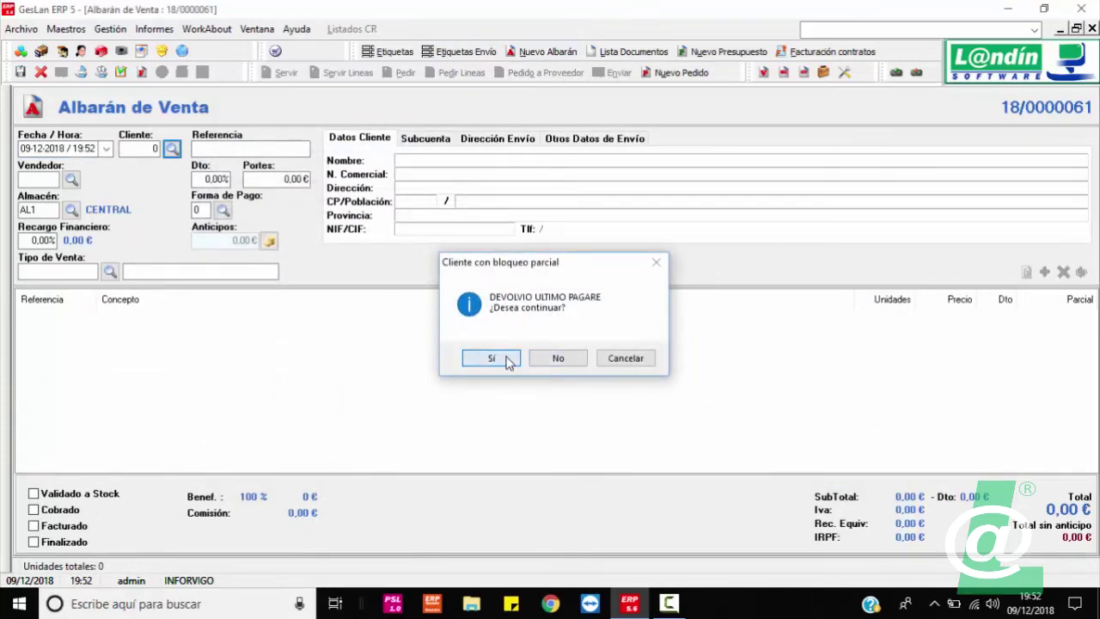
{"action": "double_click", "coordinate": [314, 379]}
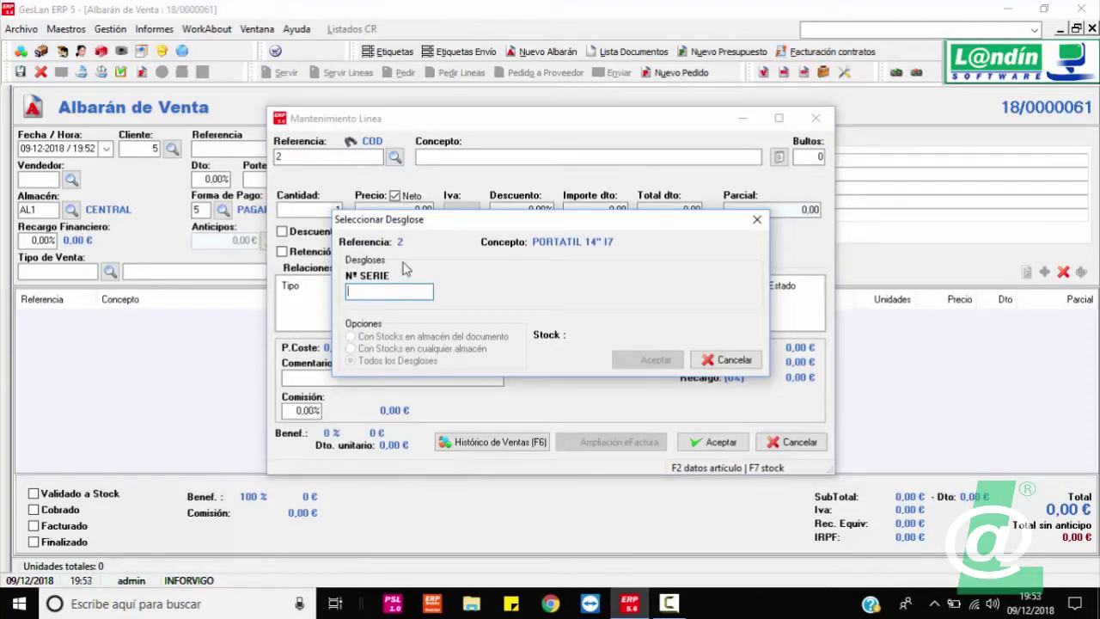
{"action": "type", "text": "5465151545151"}
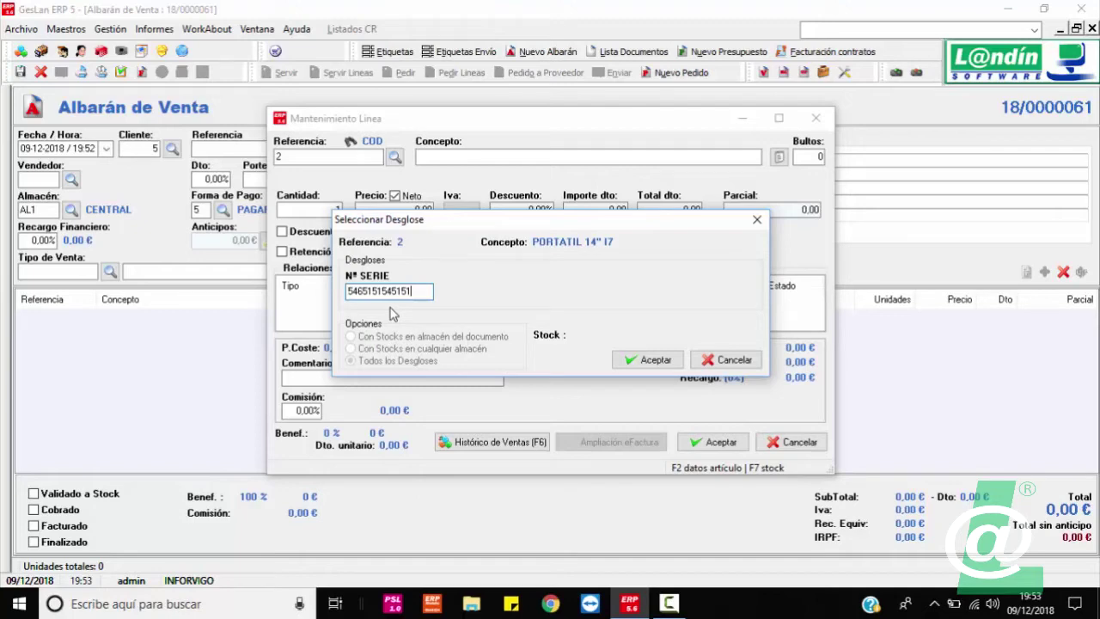
{"action": "left_click", "coordinate": [655, 360]}
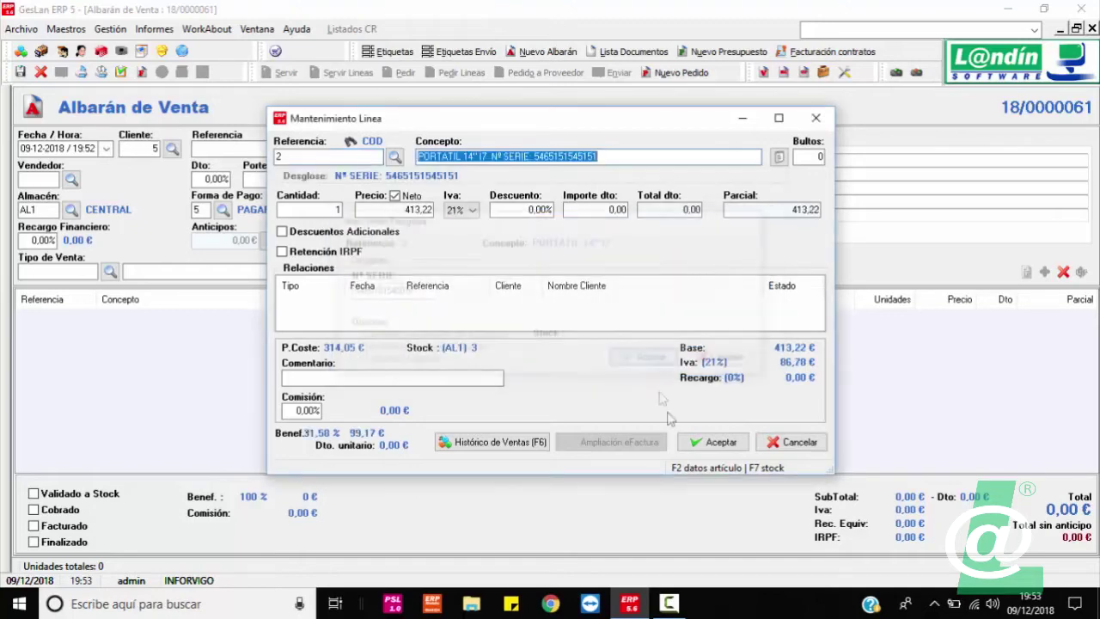
{"action": "left_click", "coordinate": [699, 443]}
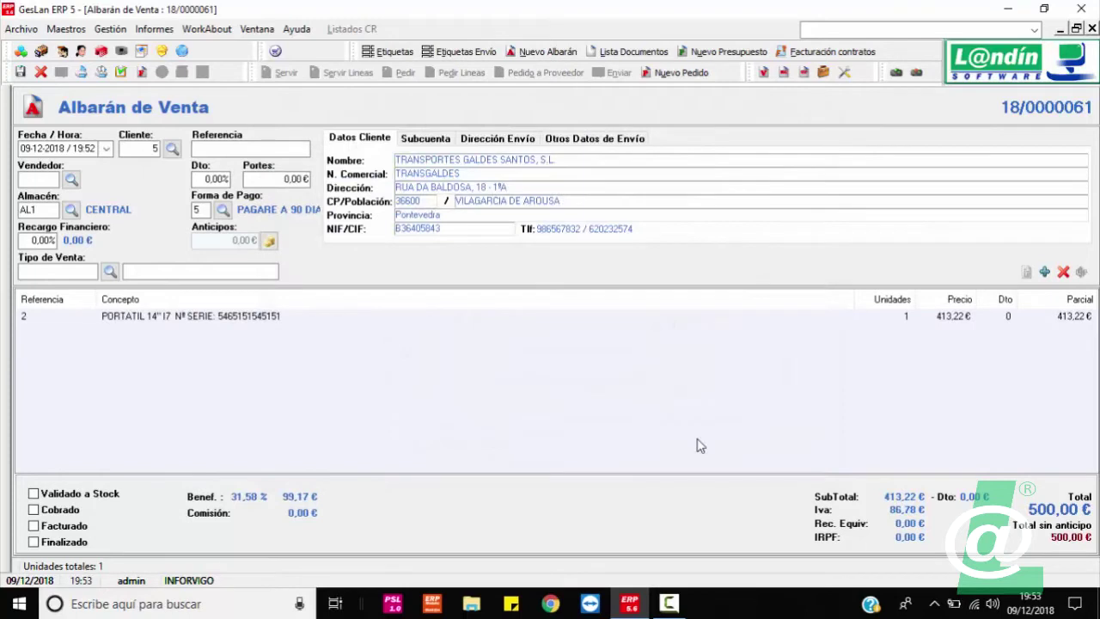
Step: Validate the sales delivery note, close the blank one that follows and minimize the program
{"action": "left_click", "coordinate": [215, 318]}
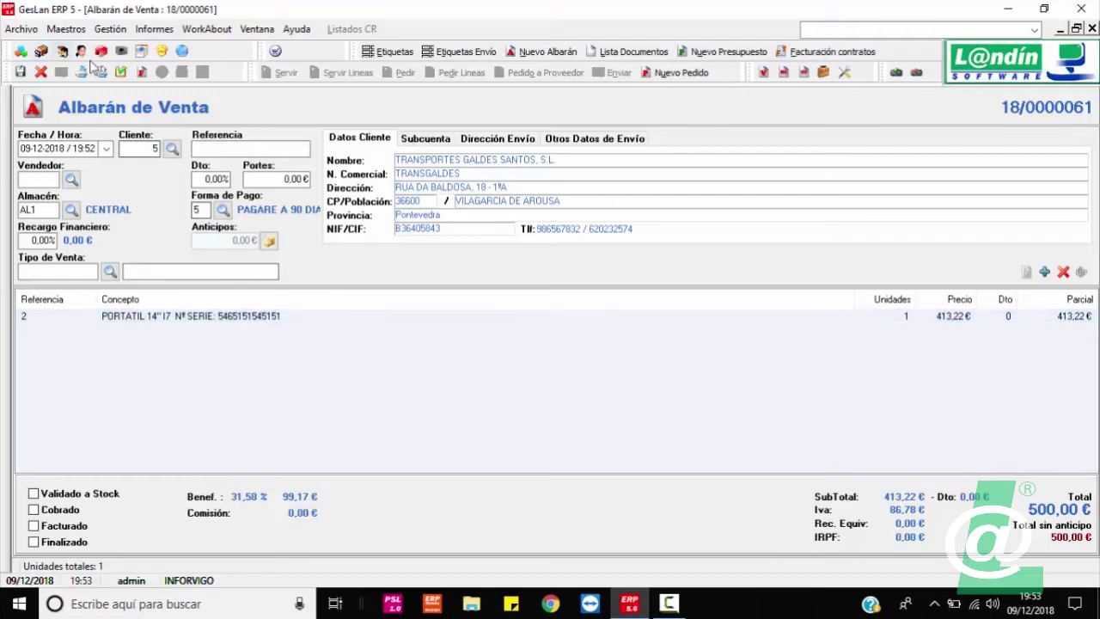
{"action": "left_click", "coordinate": [120, 72]}
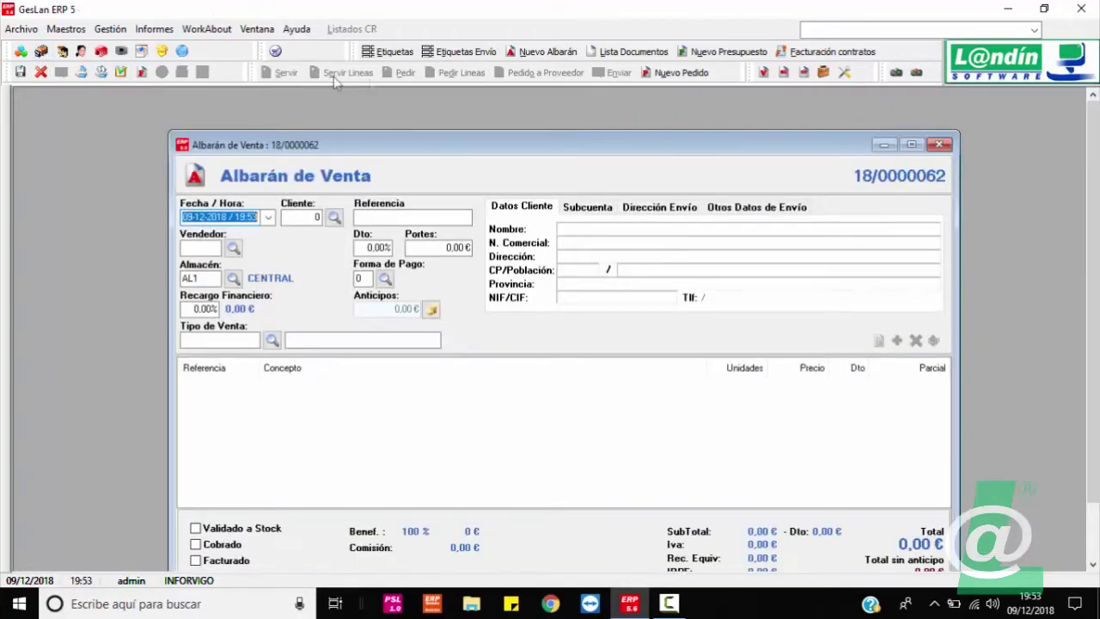
{"action": "left_click", "coordinate": [940, 144]}
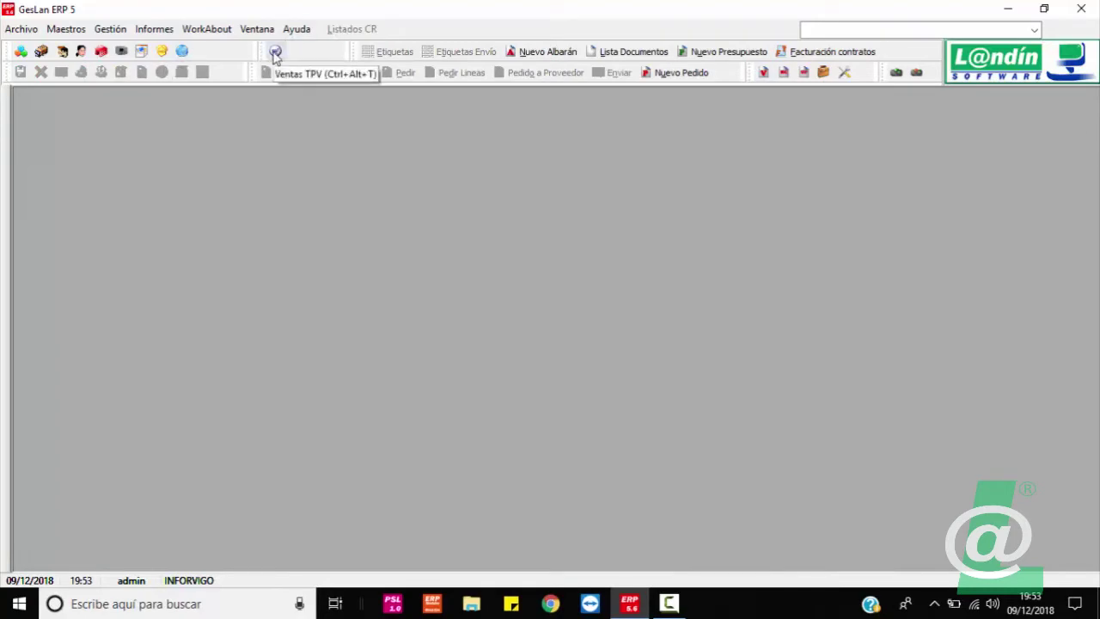
{"action": "left_click", "coordinate": [1008, 9]}
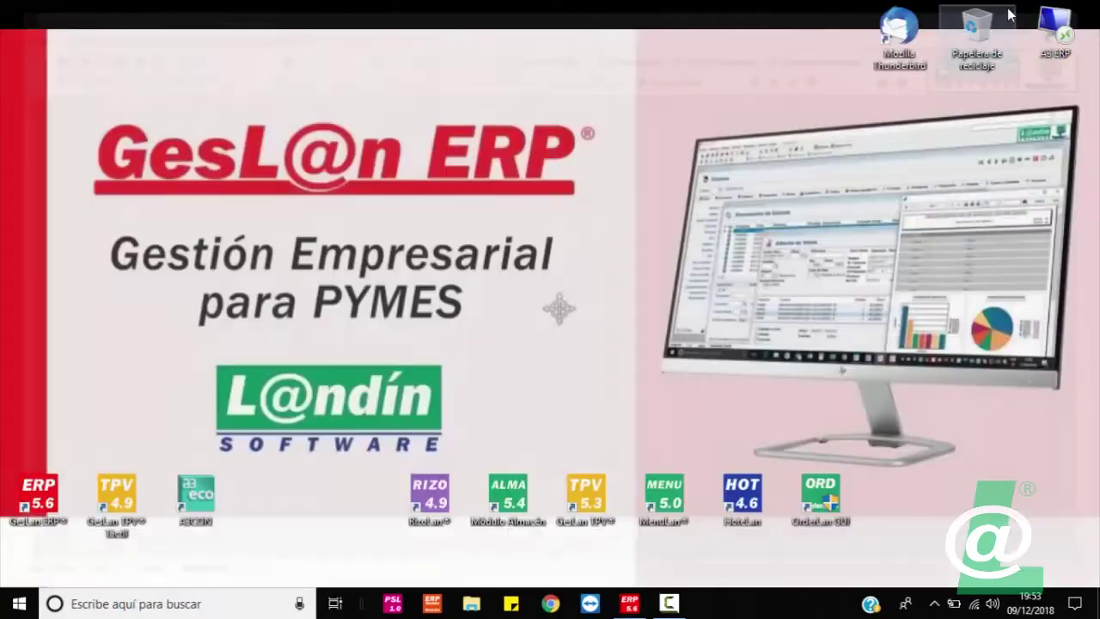
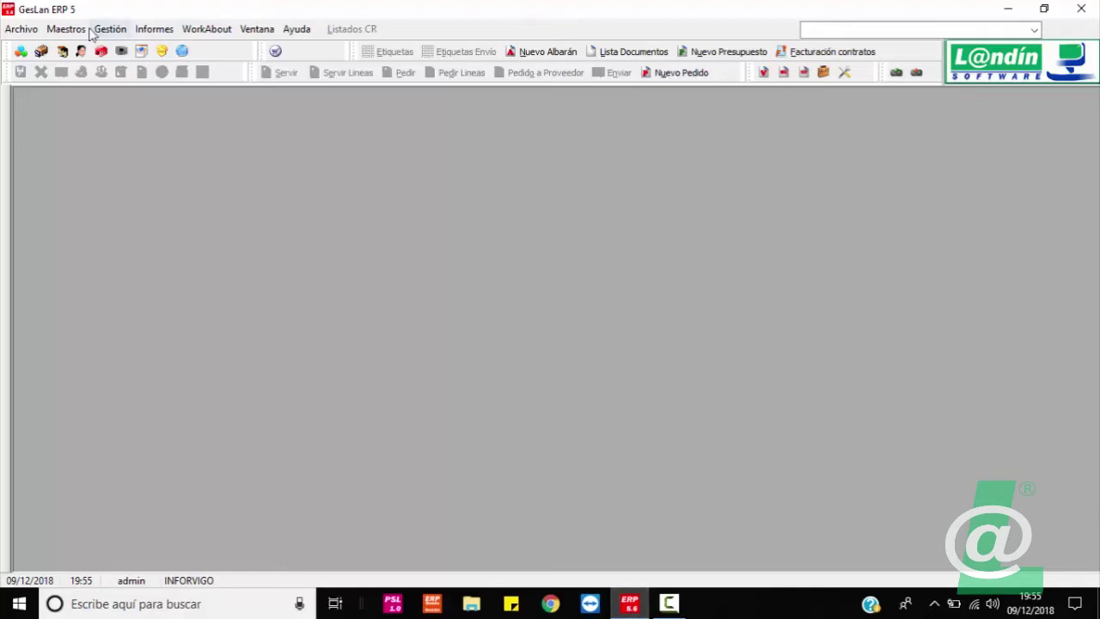
Step: Start a new article with the LOTE breakdown in the article master
{"action": "left_click", "coordinate": [81, 31]}
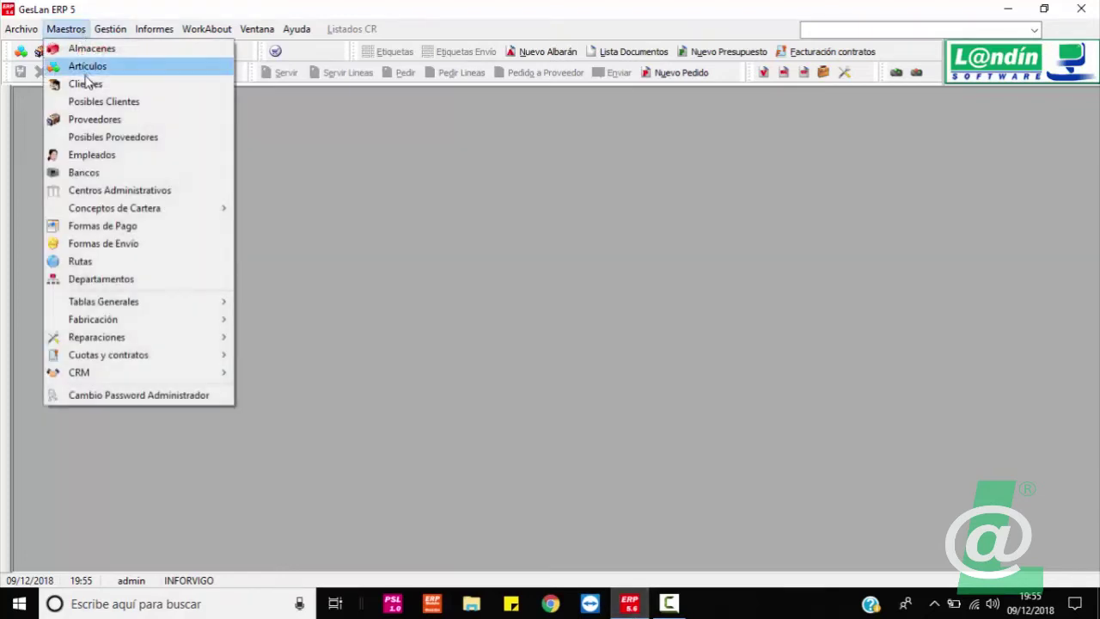
{"action": "left_click", "coordinate": [89, 67]}
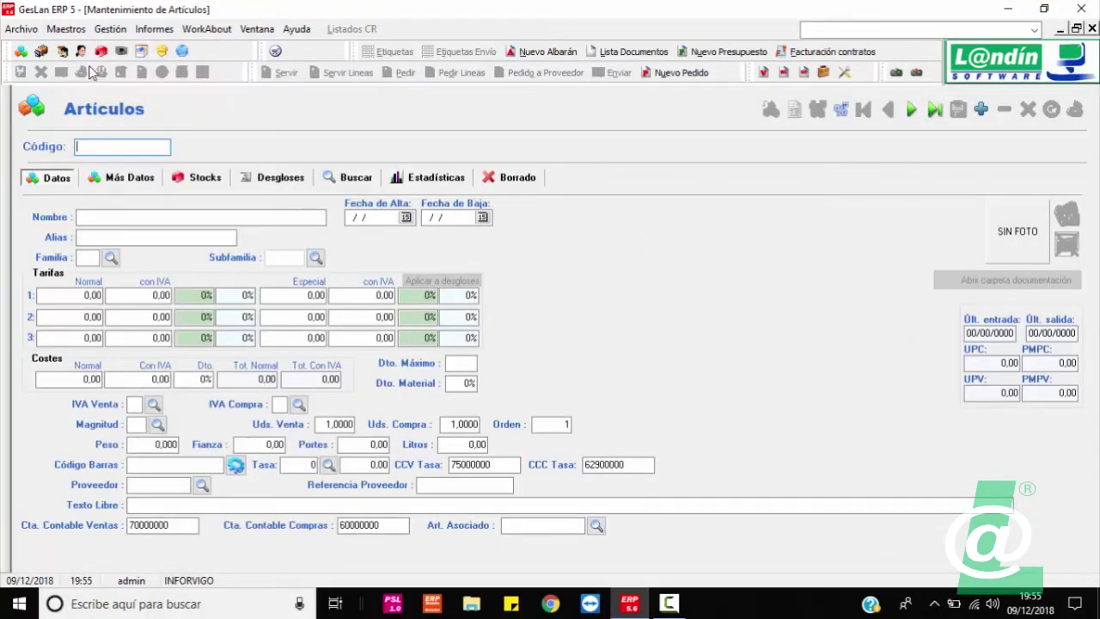
{"action": "left_click", "coordinate": [981, 110]}
{"action": "left_click", "coordinate": [587, 357]}
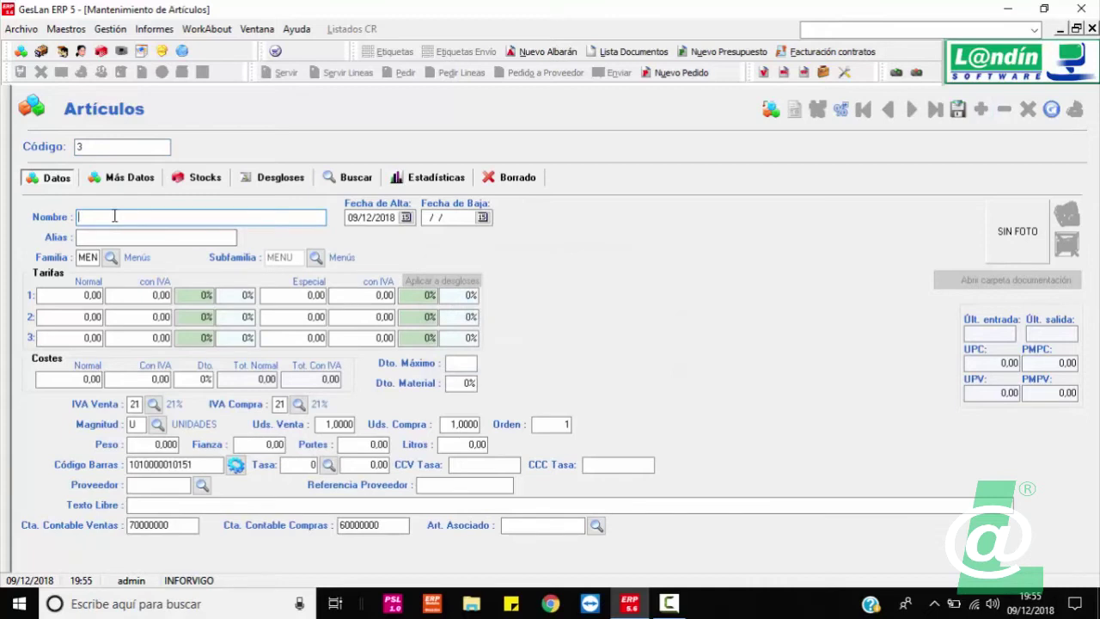
Step: Name the new article LATA DE CONSERVAS
{"action": "type", "text": "CONSE"}
{"action": "key", "text": "BackSpace"}
{"action": "key", "text": "BackSpace"}
{"action": "key", "text": "BackSpace"}
{"action": "key", "text": "BackSpace"}
{"action": "key", "text": "BackSpace"}
{"action": "key", "text": "BackSpace"}
{"action": "key", "text": "BackSpace"}
{"action": "key", "text": "BackSpace"}
{"action": "type", "text": "LARA DE CONSERV"}
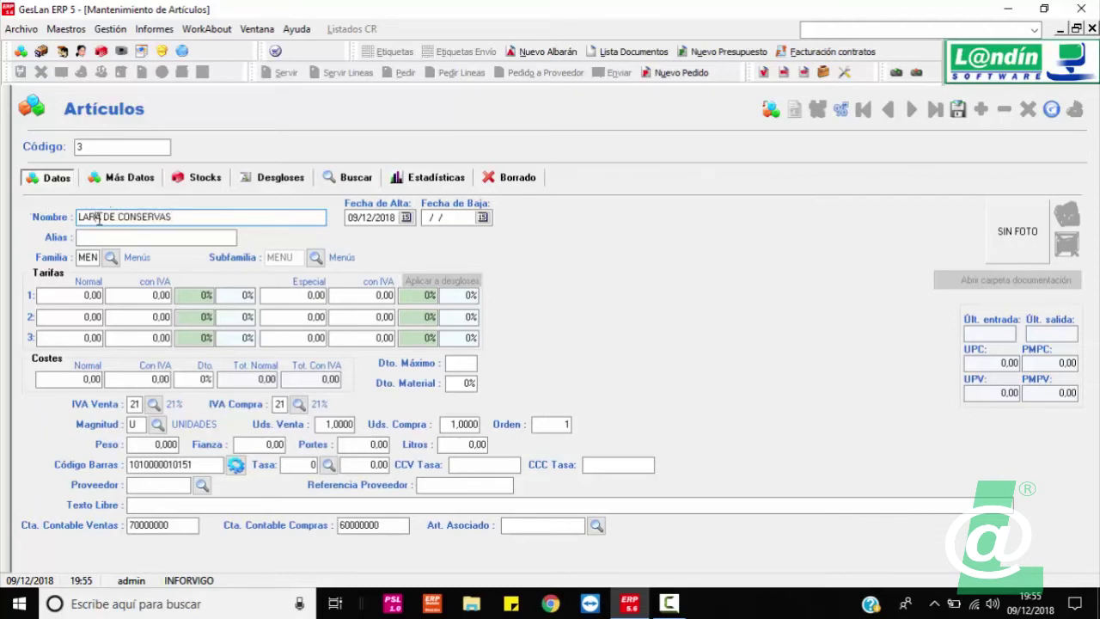
{"action": "left_click", "coordinate": [100, 220]}
{"action": "key", "text": "BackSpace"}
{"action": "type", "text": "T"}
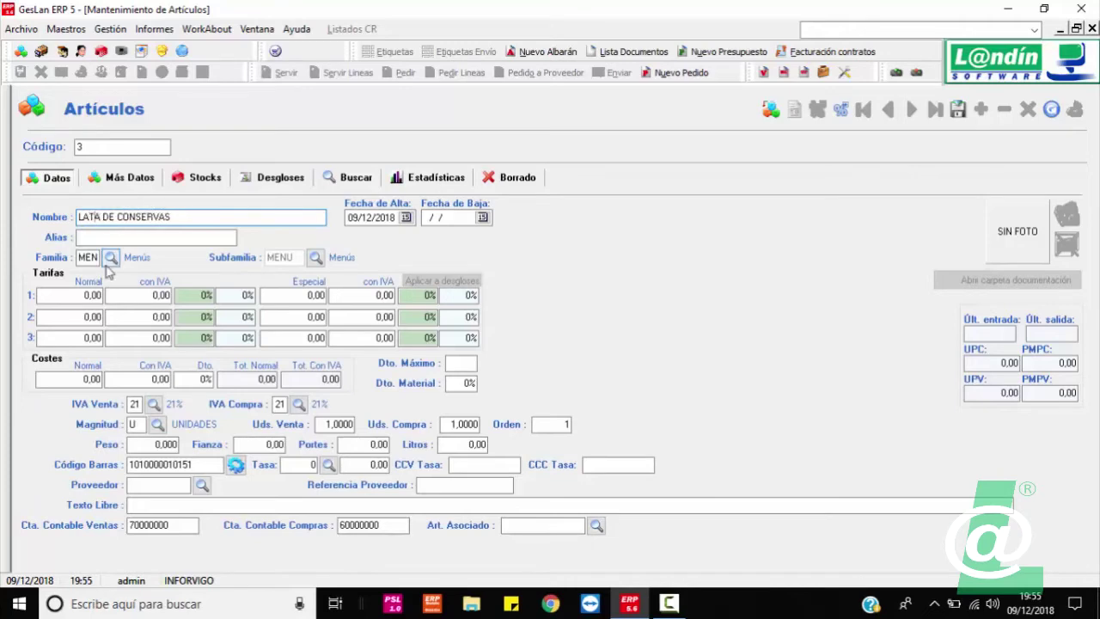
Step: Assign the article to the ALIMENTACION family and the ALIMENTACION L subfamily
{"action": "left_click", "coordinate": [111, 258]}
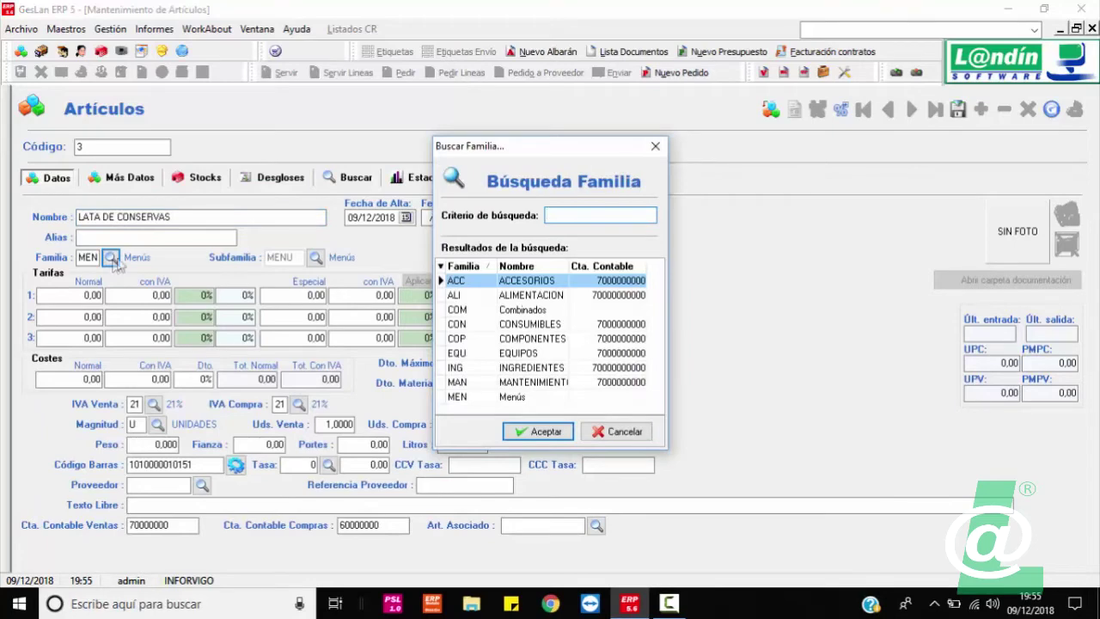
{"action": "type", "text": "LO"}
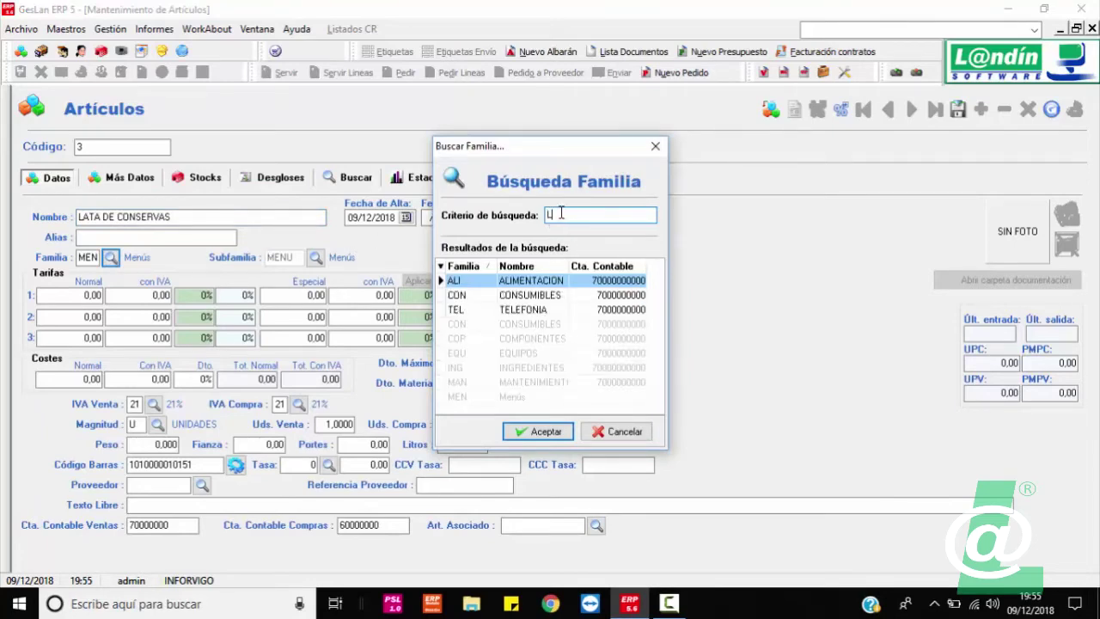
{"action": "key", "text": "BackSpace"}
{"action": "key", "text": "BackSpace"}
{"action": "type", "text": "A"}
{"action": "double_click", "coordinate": [538, 296]}
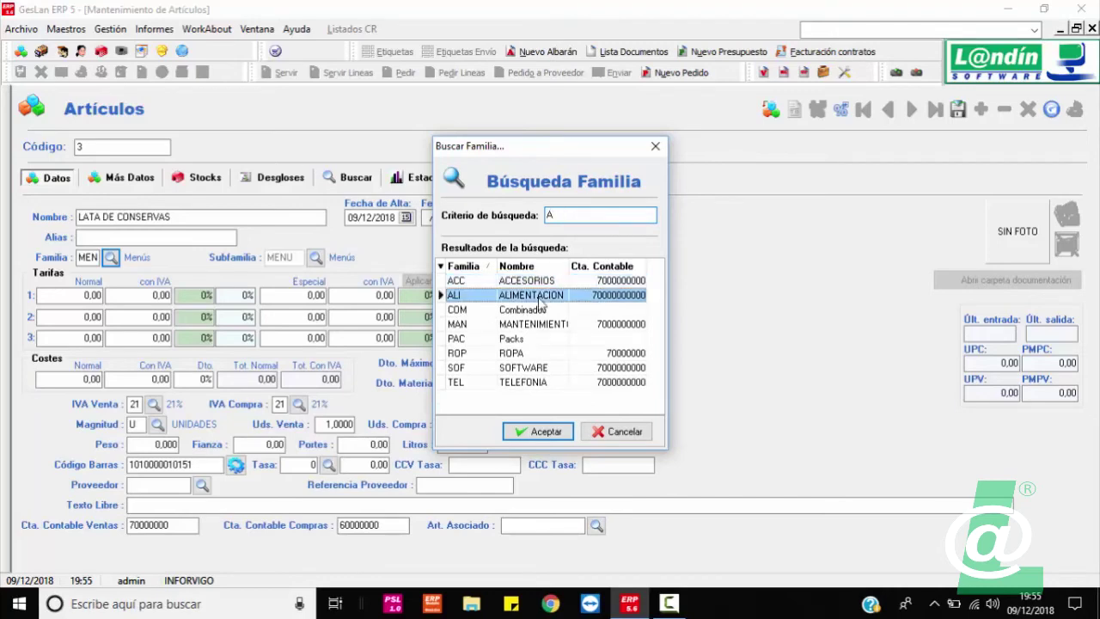
{"action": "left_click", "coordinate": [317, 258]}
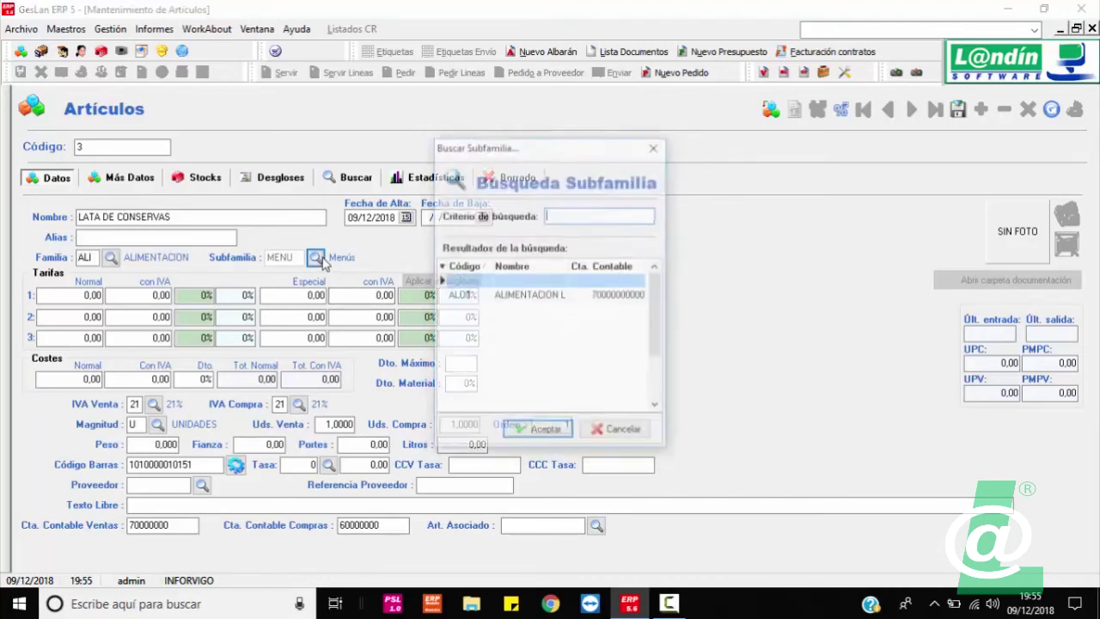
{"action": "double_click", "coordinate": [527, 297]}
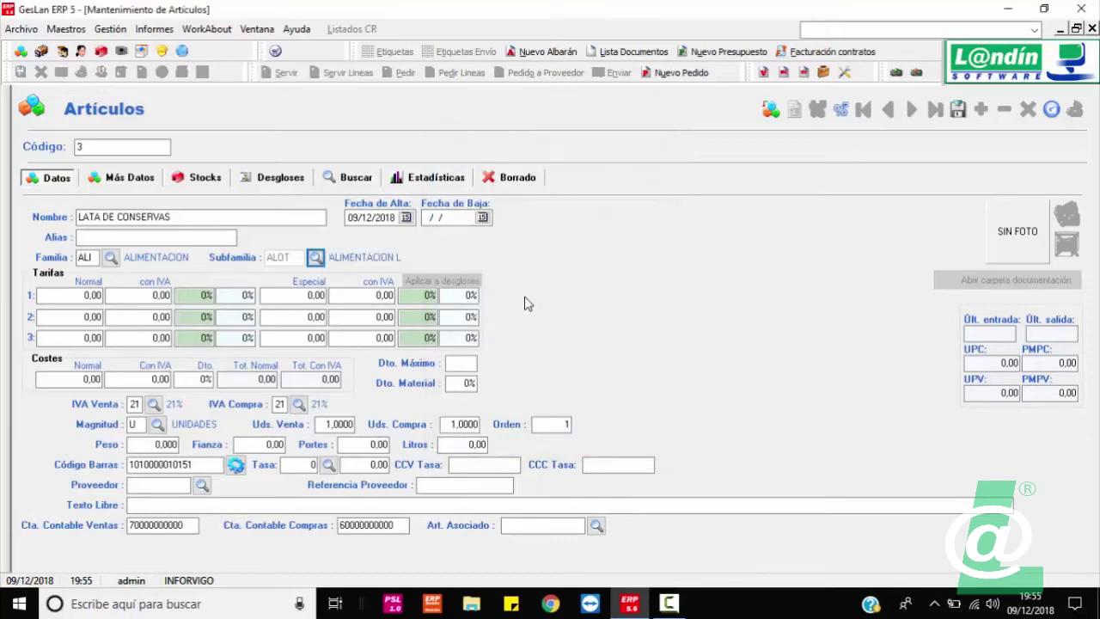
Step: Set the article's tariff 1 price to 2,50 and its cost to 1,80, both with IVA, and save and close the article
{"action": "left_click", "coordinate": [201, 180]}
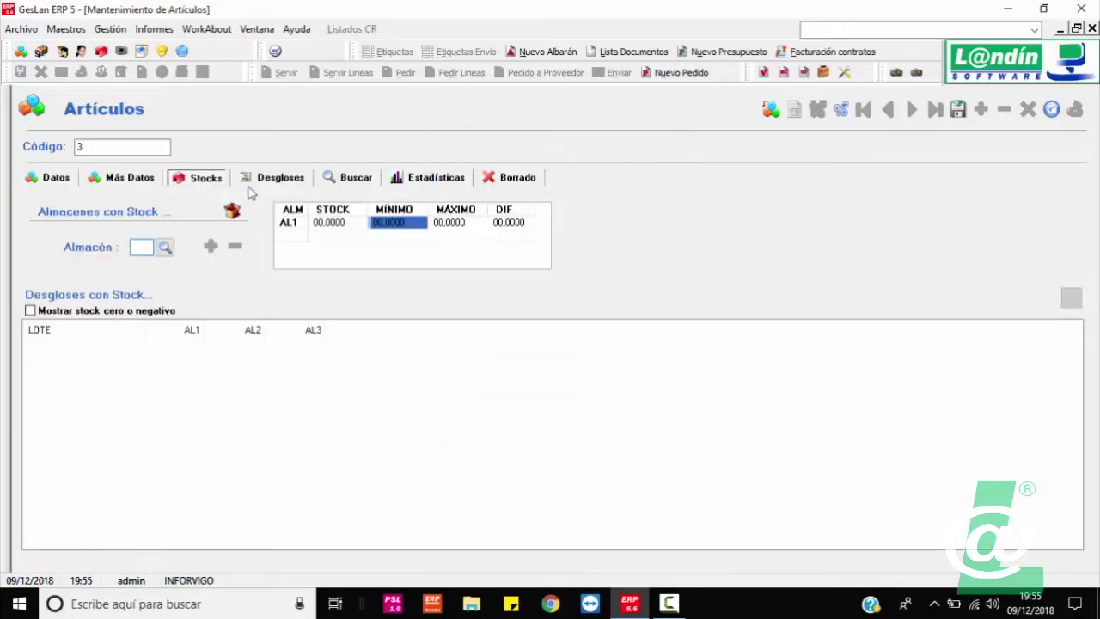
{"action": "left_click", "coordinate": [283, 179]}
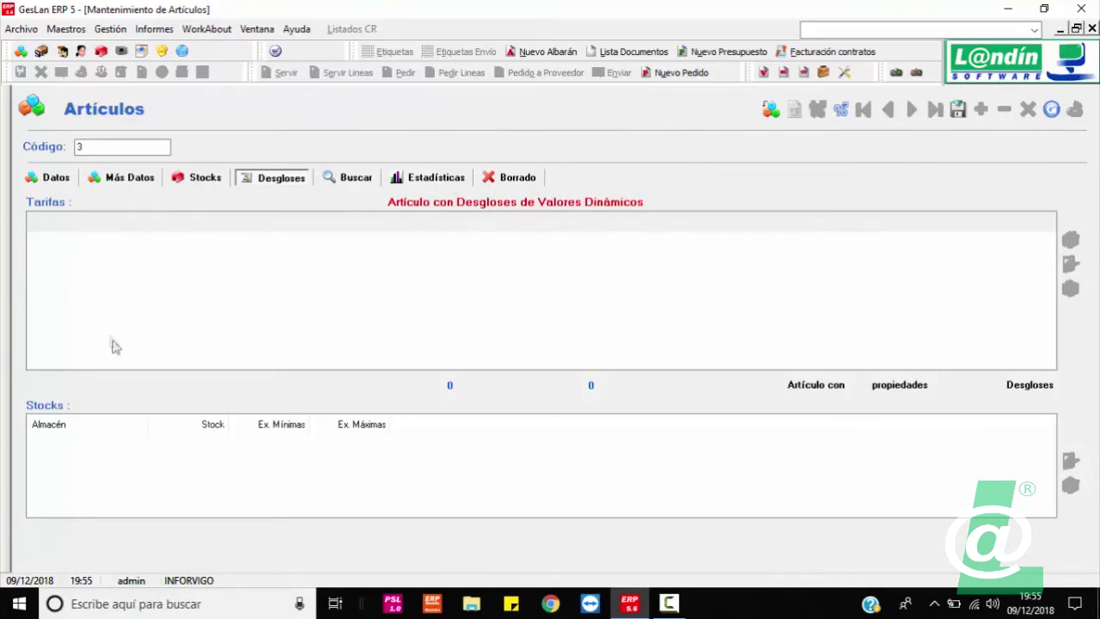
{"action": "left_click", "coordinate": [31, 179]}
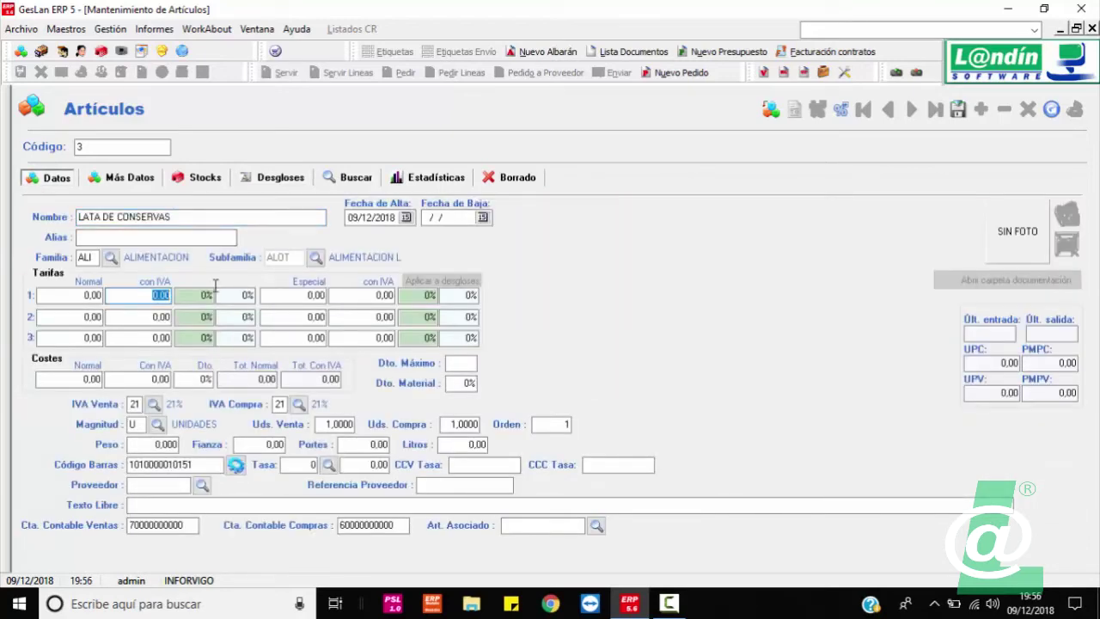
{"action": "type", "text": "2,5"}
{"action": "left_click", "coordinate": [155, 379]}
{"action": "type", "text": "1,8"}
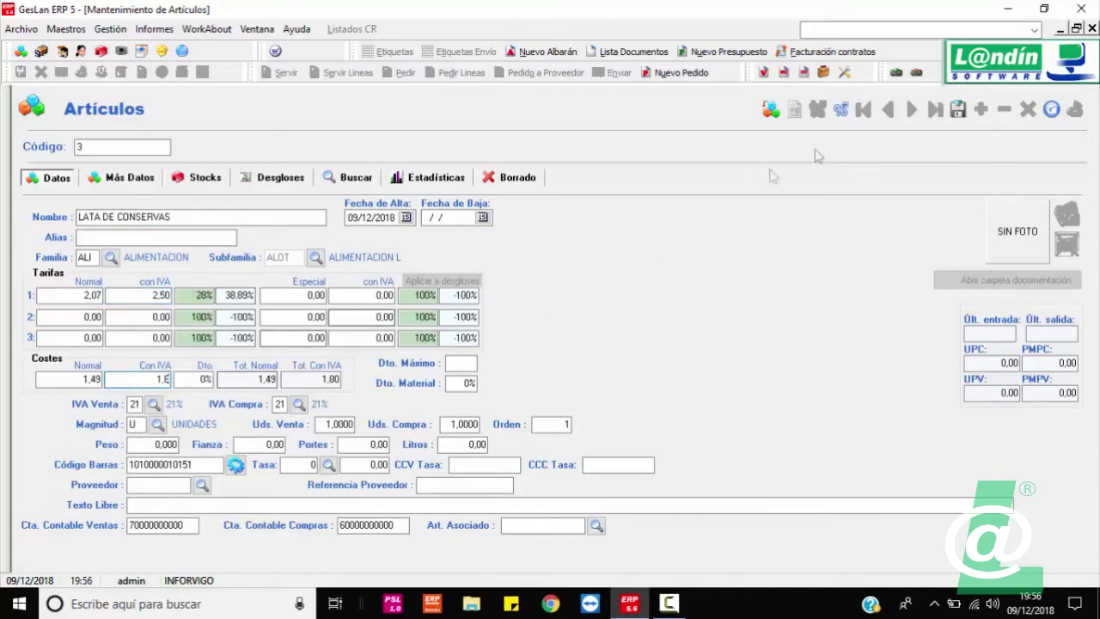
{"action": "left_click", "coordinate": [954, 111]}
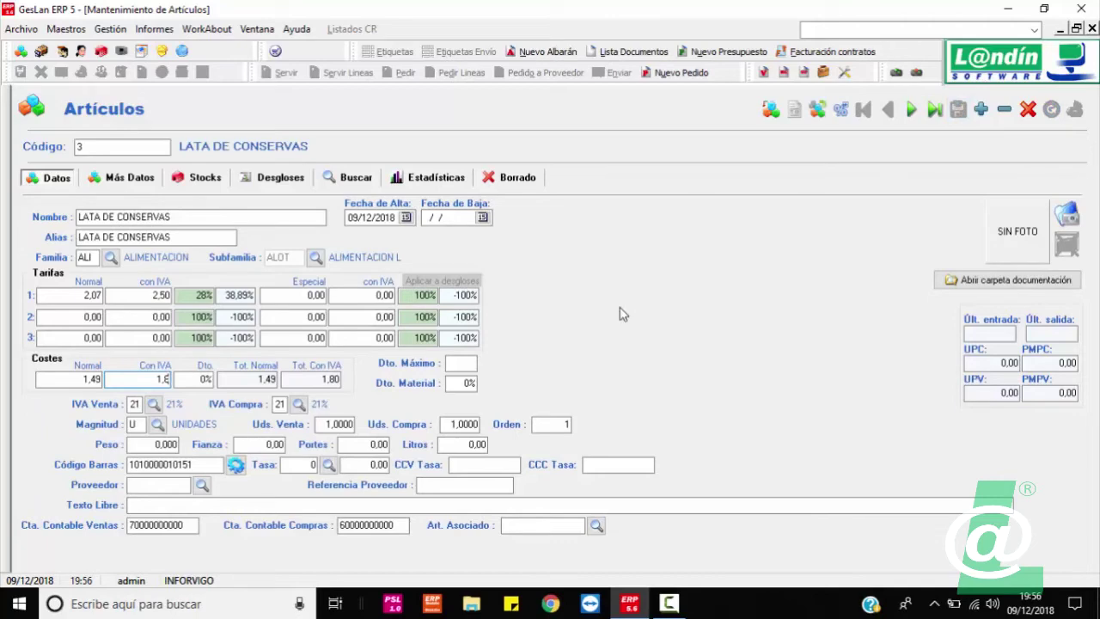
{"action": "left_click", "coordinate": [1092, 29]}
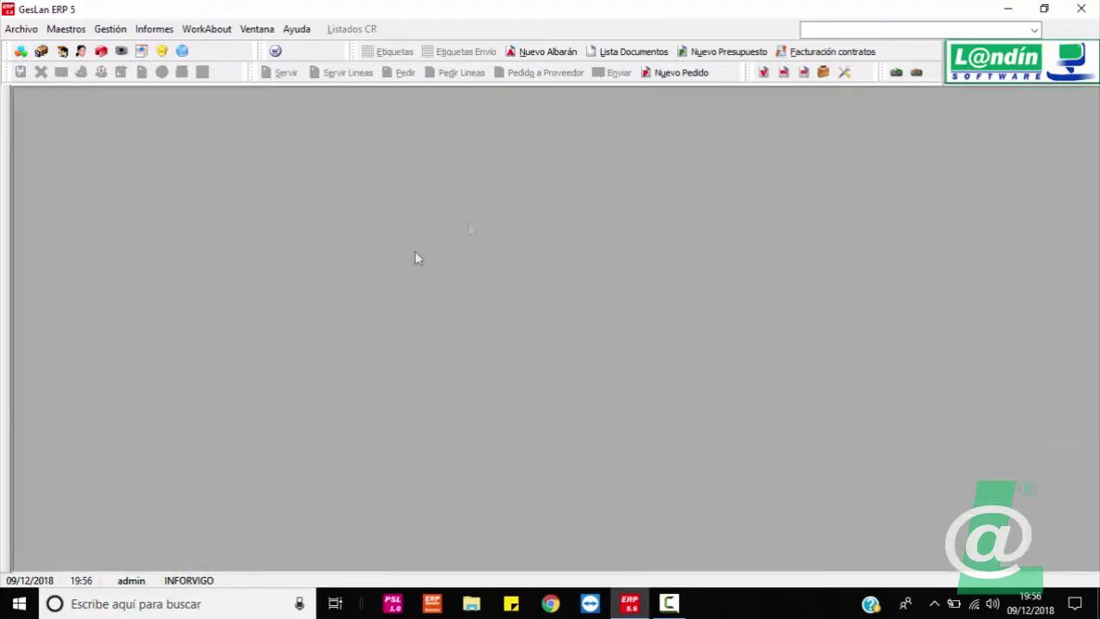
Step: Create a new purchase delivery note for the supplier MULTITEC INNOVA, S.L
{"action": "left_click", "coordinate": [113, 29]}
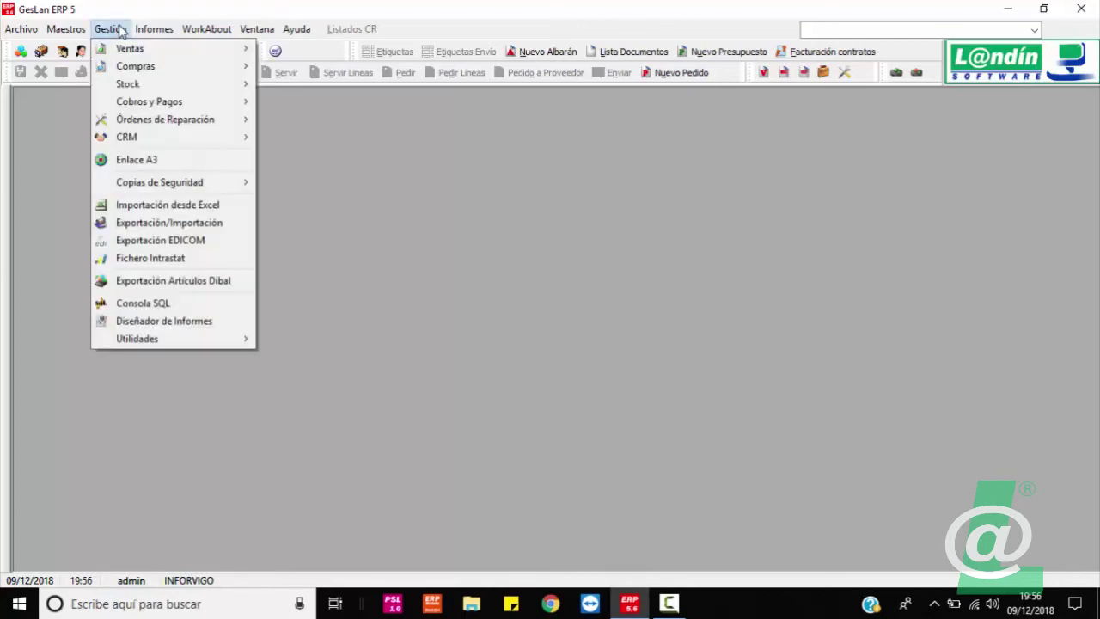
{"action": "mouse_move", "coordinate": [153, 69]}
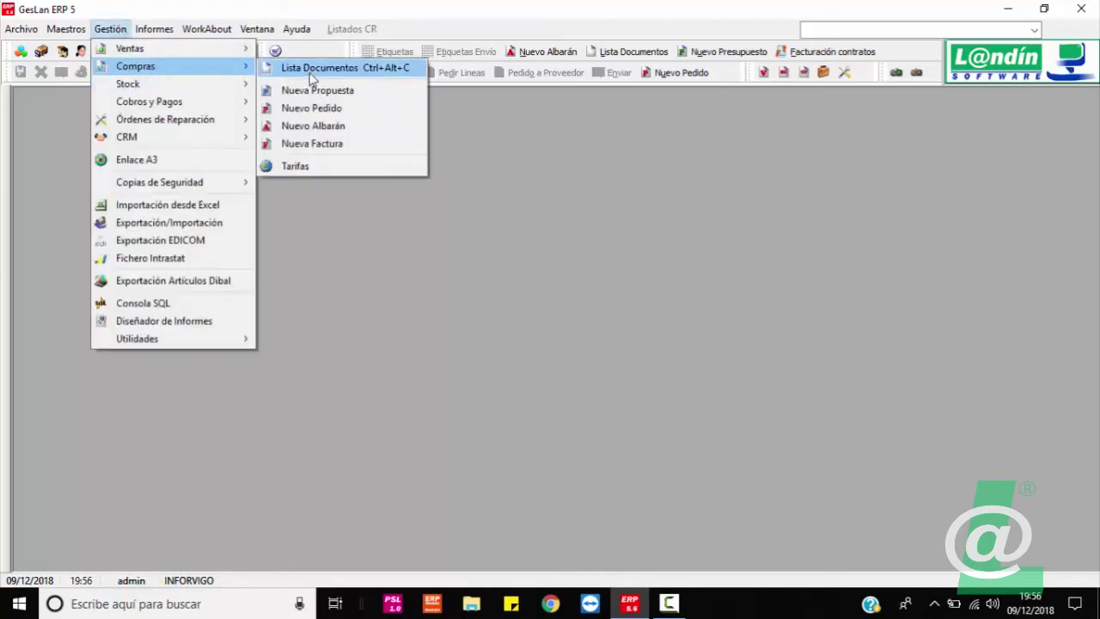
{"action": "left_click", "coordinate": [312, 126]}
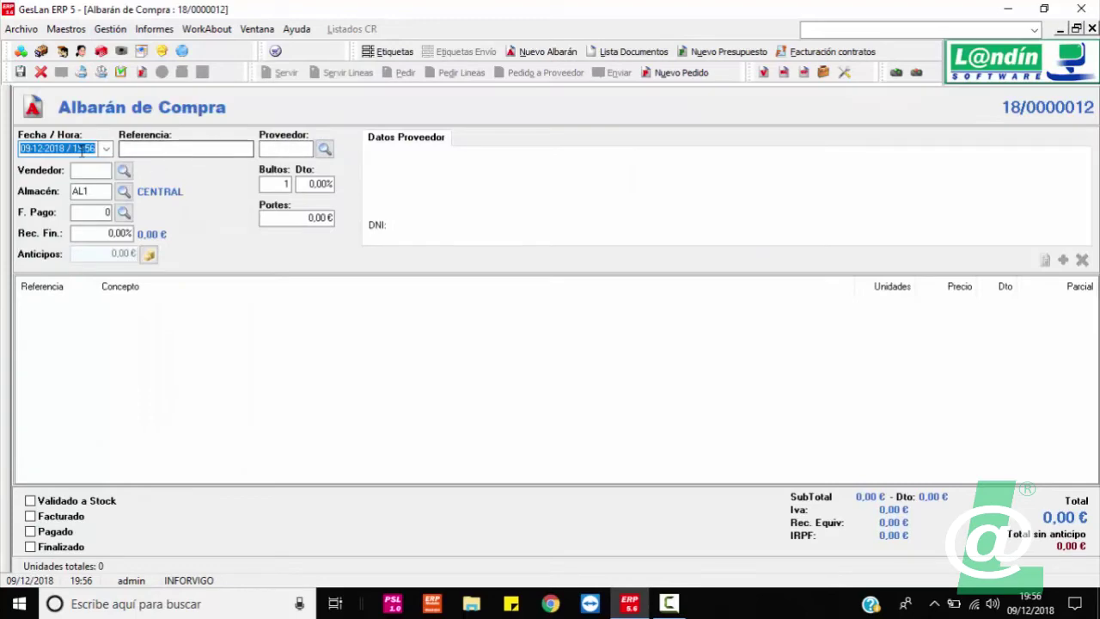
{"action": "left_click", "coordinate": [324, 148]}
{"action": "double_click", "coordinate": [430, 332]}
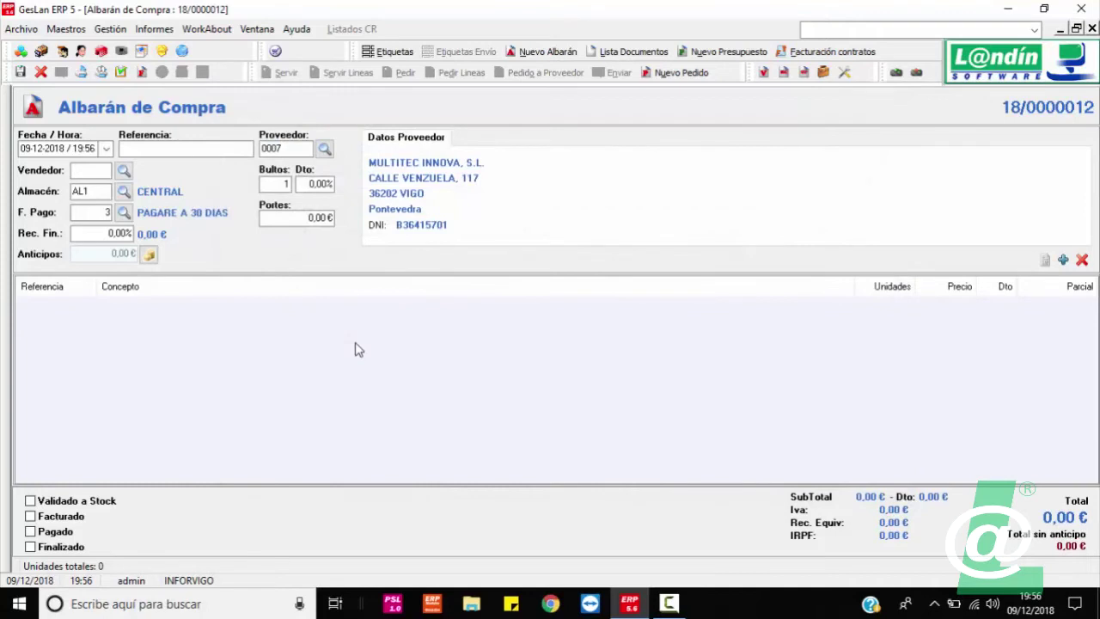
Step: Add a line for the article LATA DE CONSERVAS to the purchase delivery note, finding it by searching for CONSER
{"action": "double_click", "coordinate": [358, 350]}
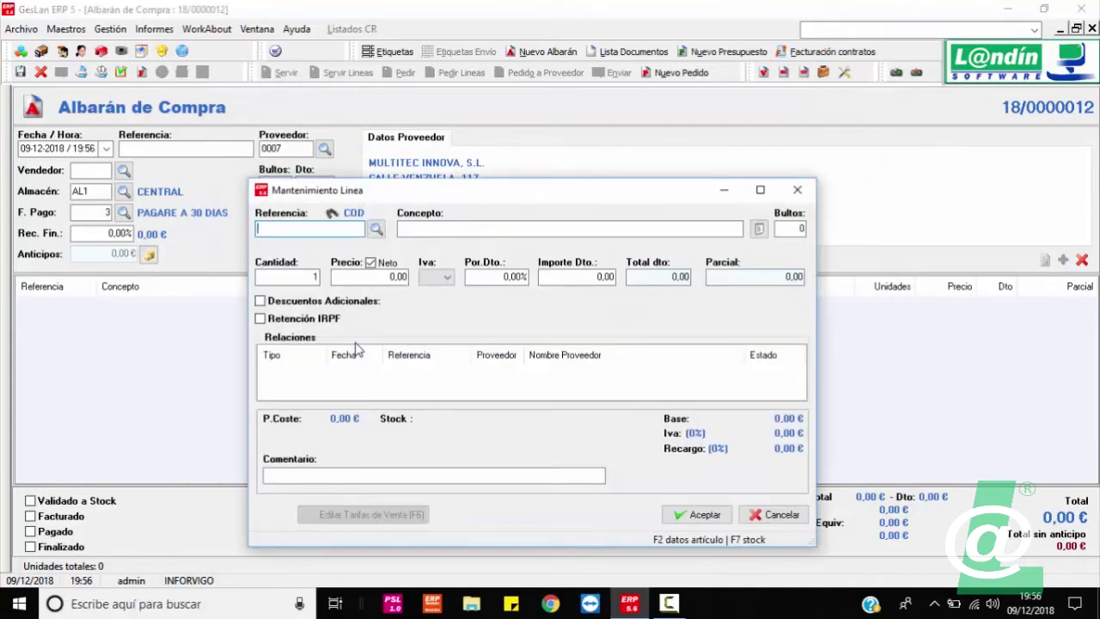
{"action": "type", "text": "CONS"}
{"action": "key", "text": "Return"}
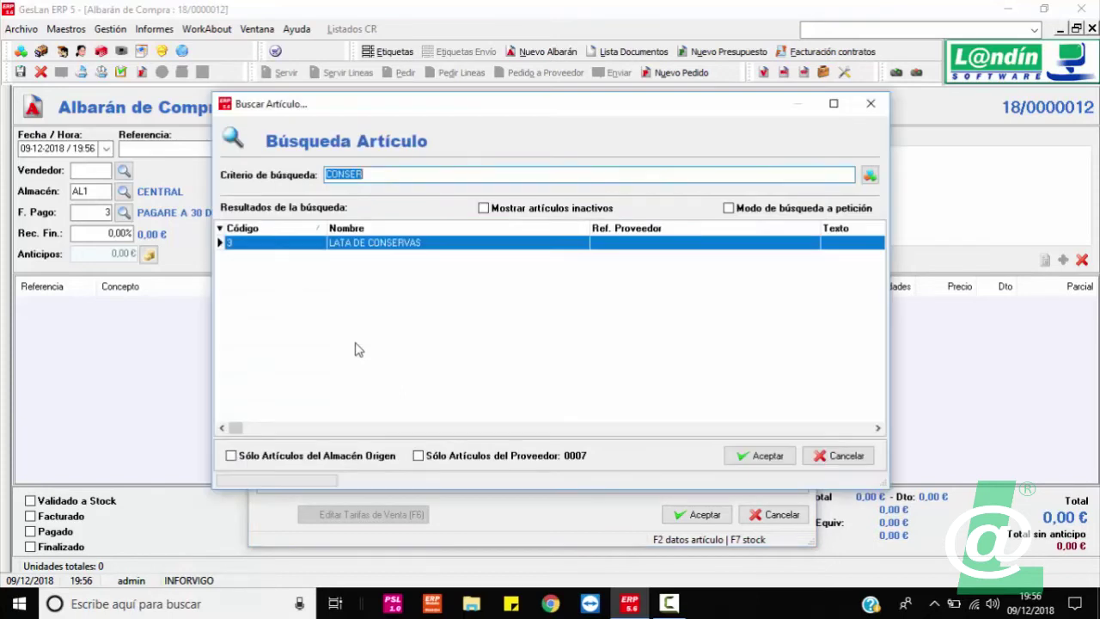
{"action": "double_click", "coordinate": [418, 247]}
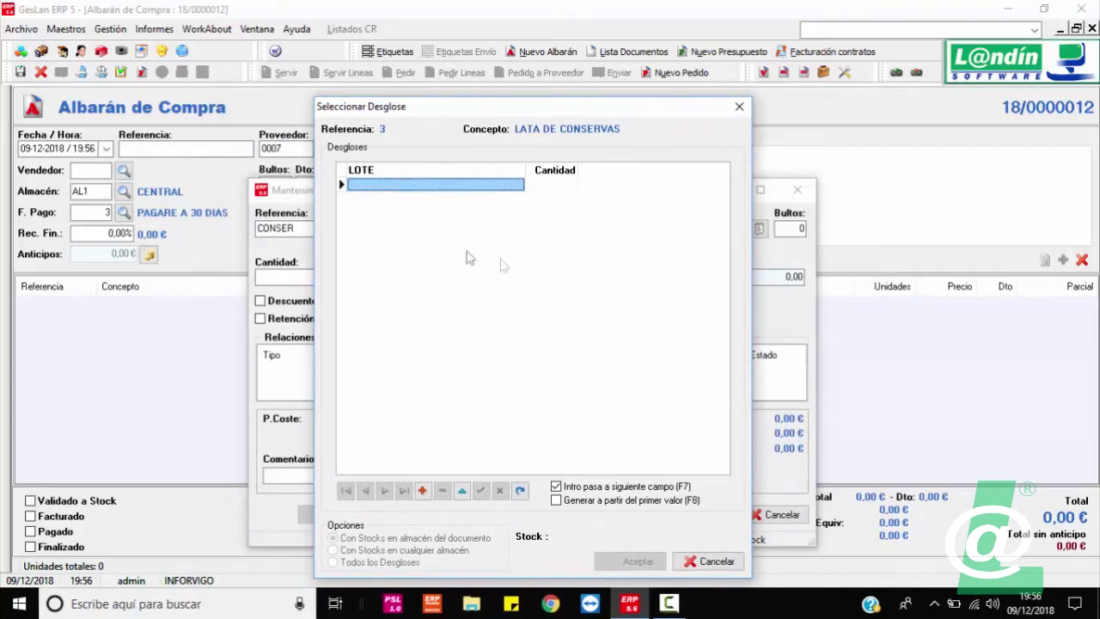
Step: Enter lot 1111 with a quantity of 20 in the article's lot breakdown
{"action": "left_click", "coordinate": [393, 187]}
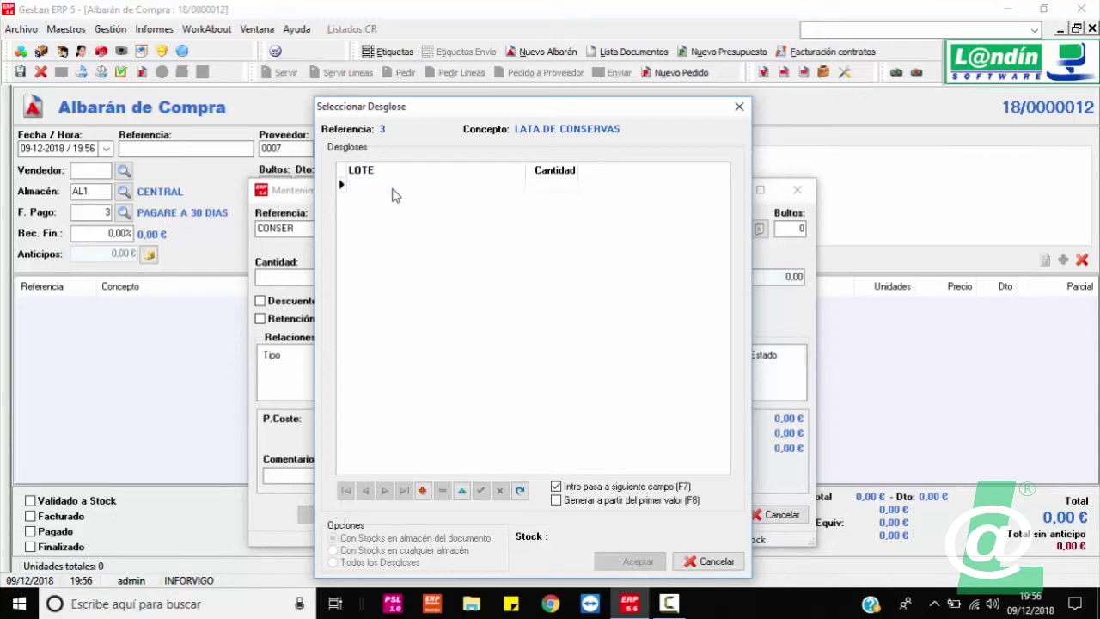
{"action": "type", "text": "1111"}
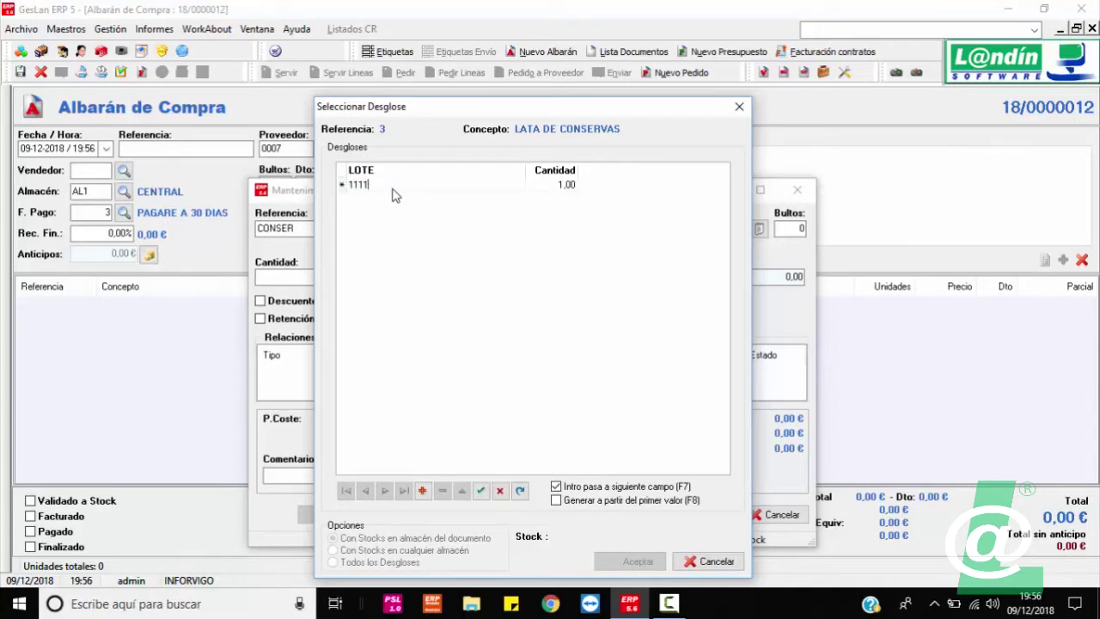
{"action": "key", "text": "Return"}
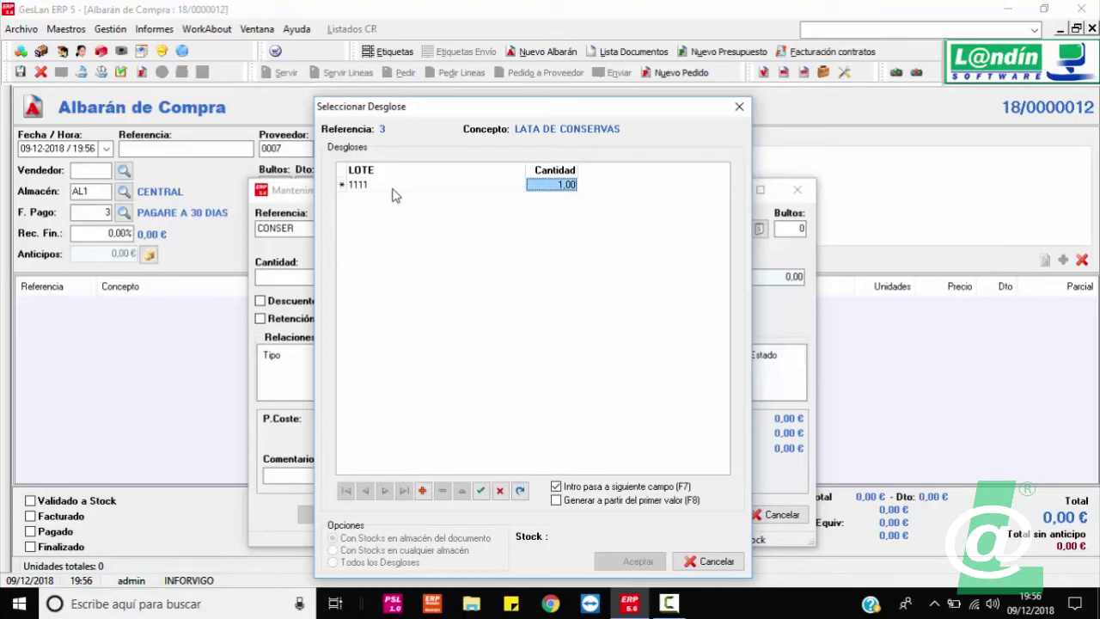
{"action": "type", "text": "2"}
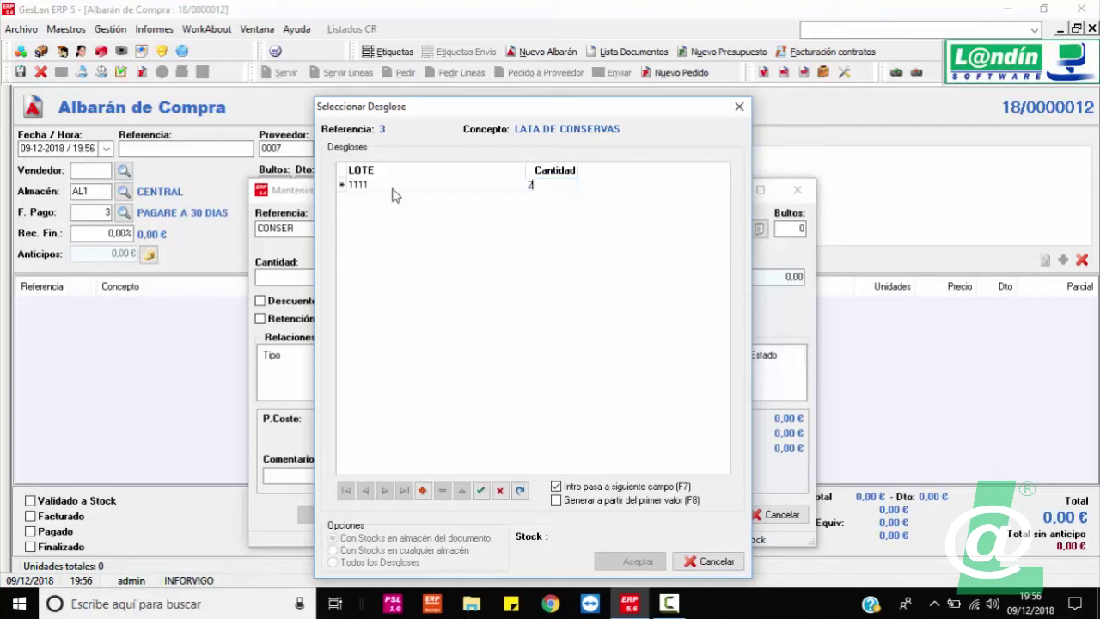
{"action": "type", "text": "0"}
{"action": "key", "text": "Return"}
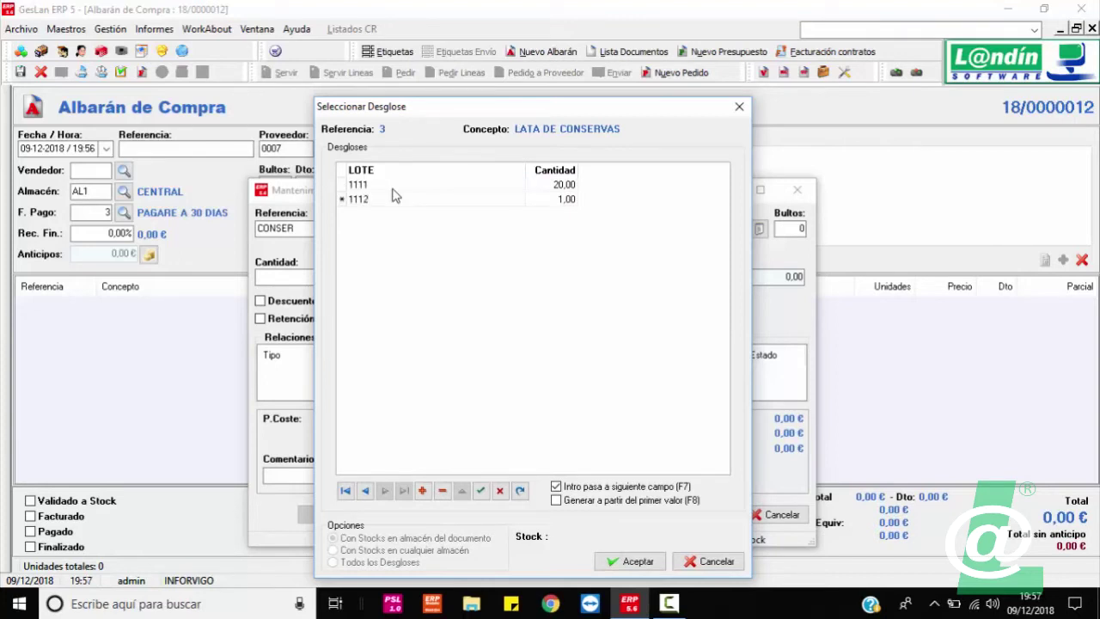
Step: Add lot 1112 with a quantity of 35 and lot 1113 with a quantity of 40 to the breakdown
{"action": "key", "text": "Return"}
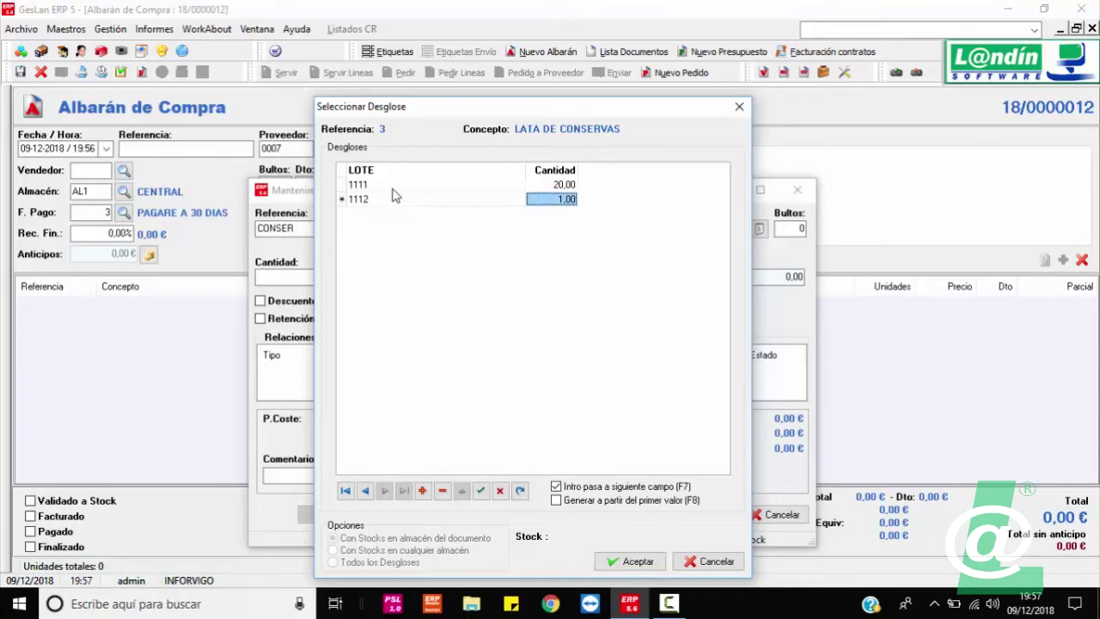
{"action": "type", "text": "35"}
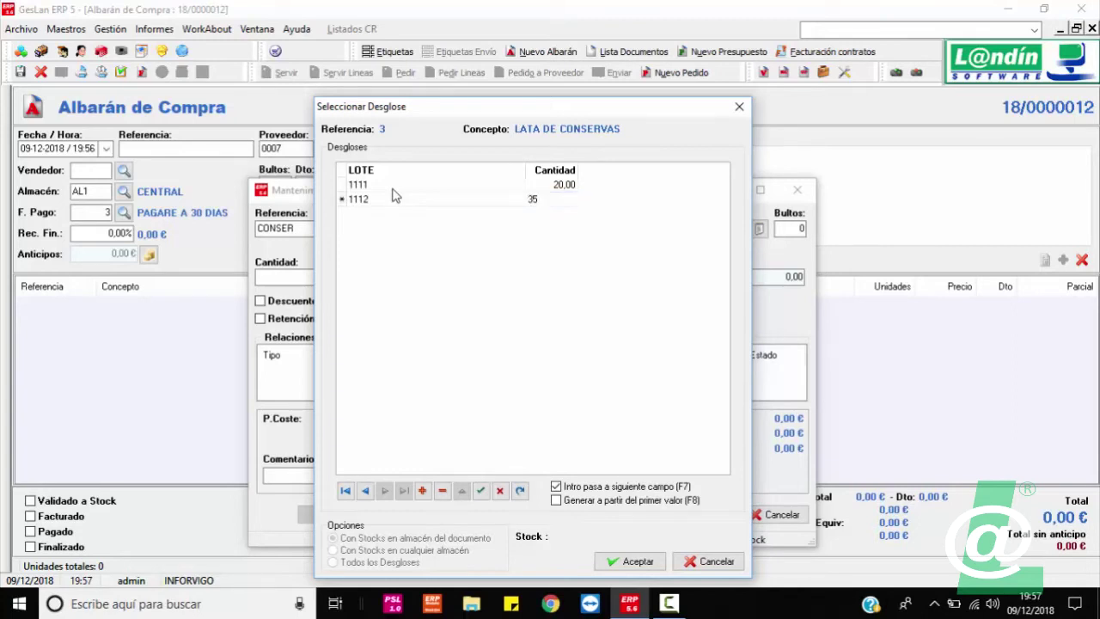
{"action": "key", "text": "Return"}
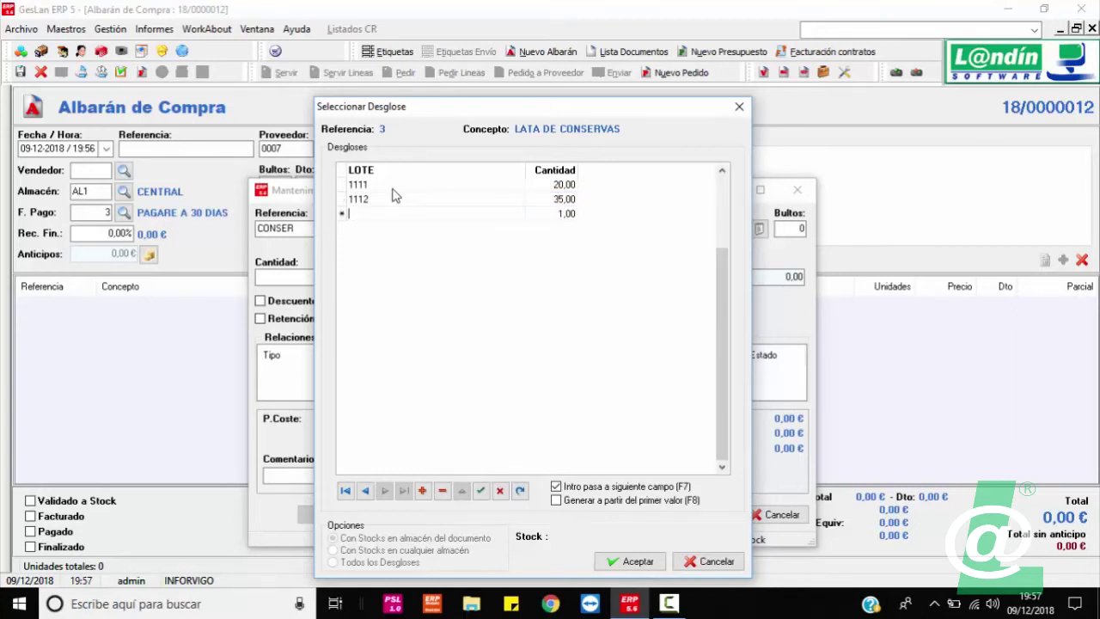
{"action": "key", "text": "Return"}
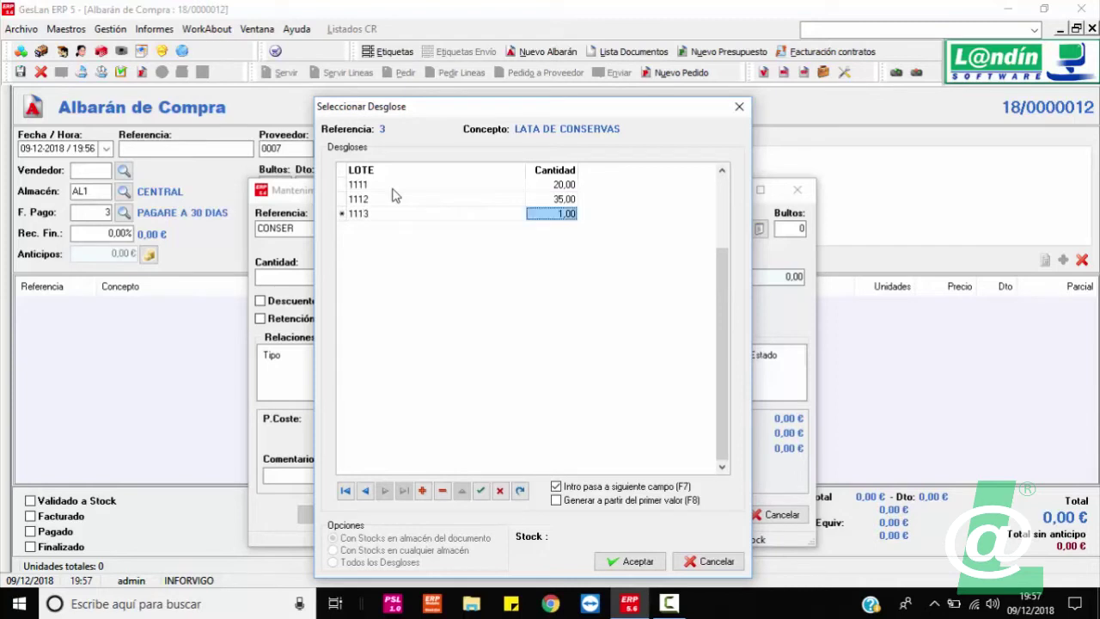
{"action": "type", "text": "40"}
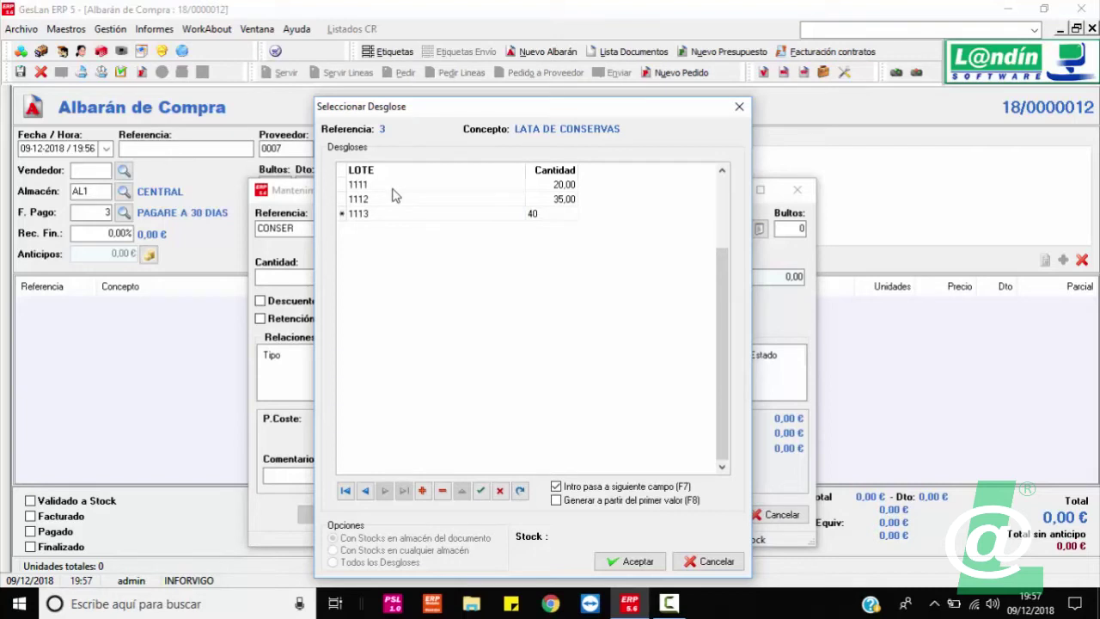
{"action": "key", "text": "Return"}
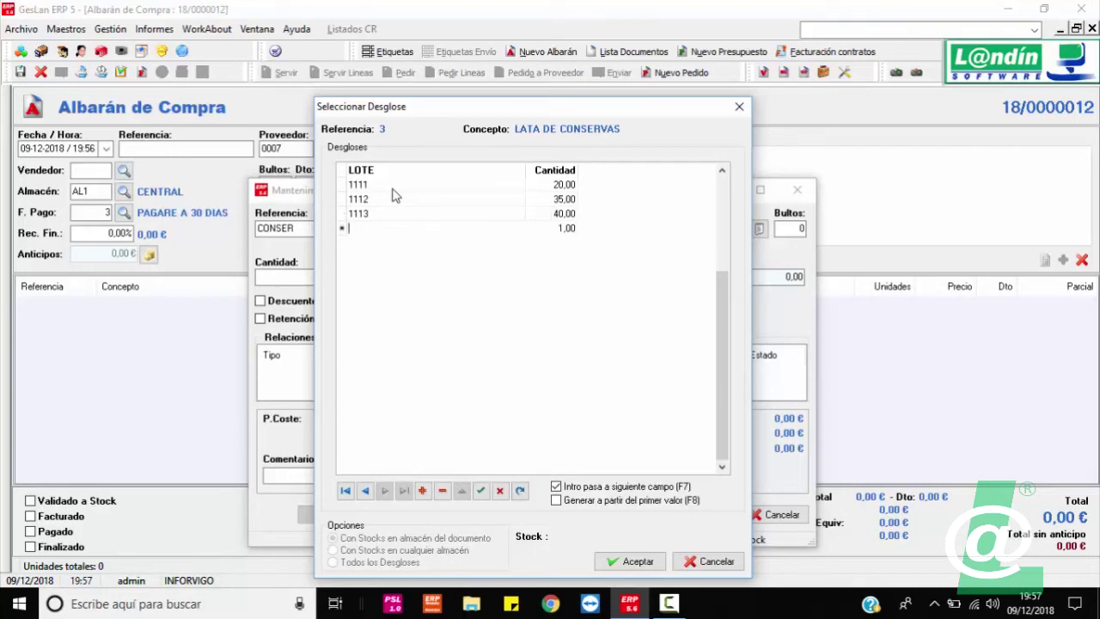
Step: Accept the lot lines and validate the purchase delivery note, closing the new blank note
{"action": "left_click", "coordinate": [635, 564]}
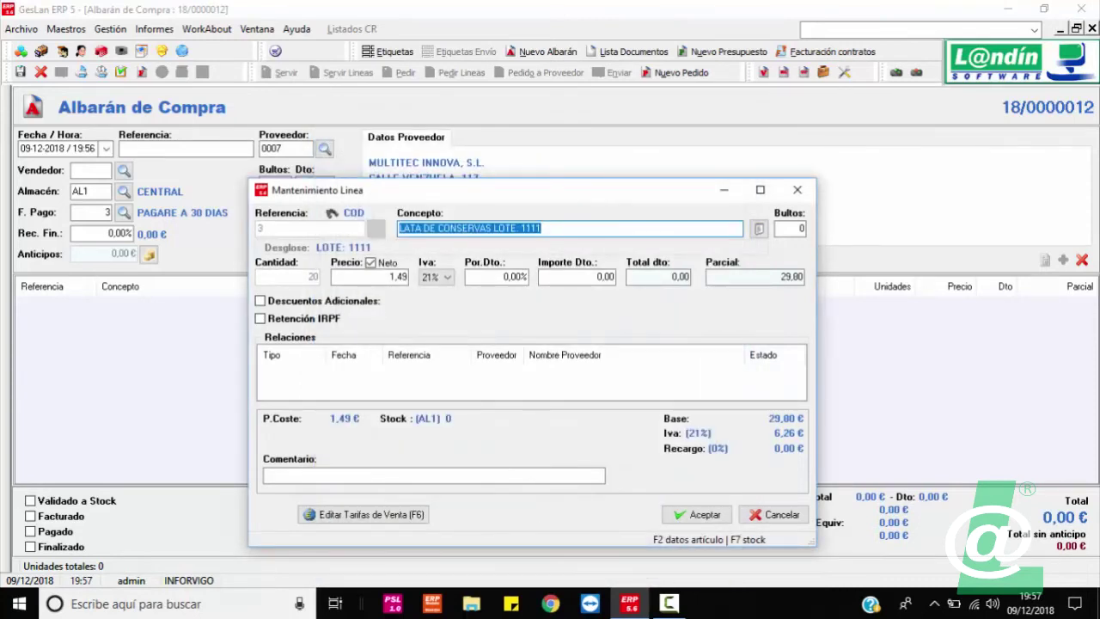
{"action": "left_click", "coordinate": [721, 519]}
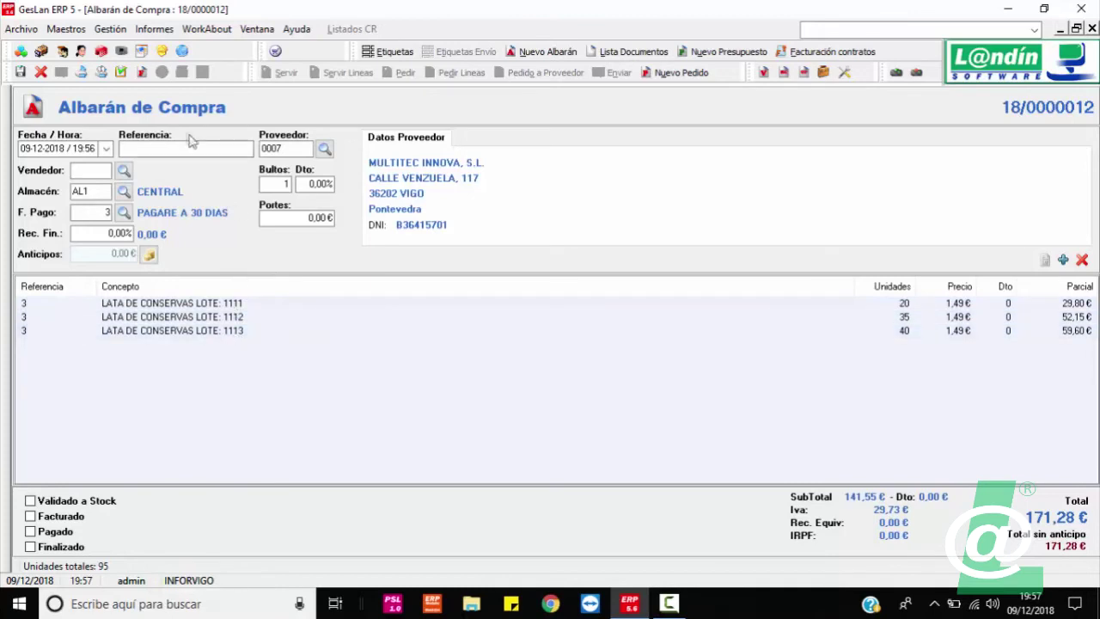
{"action": "left_click", "coordinate": [122, 72]}
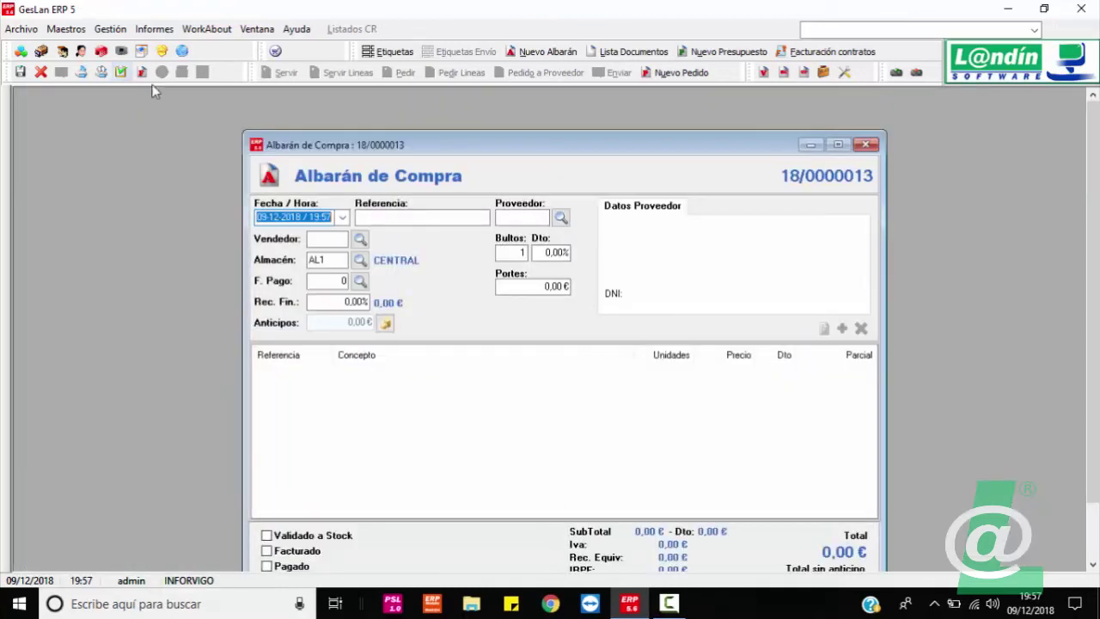
{"action": "left_click", "coordinate": [866, 146]}
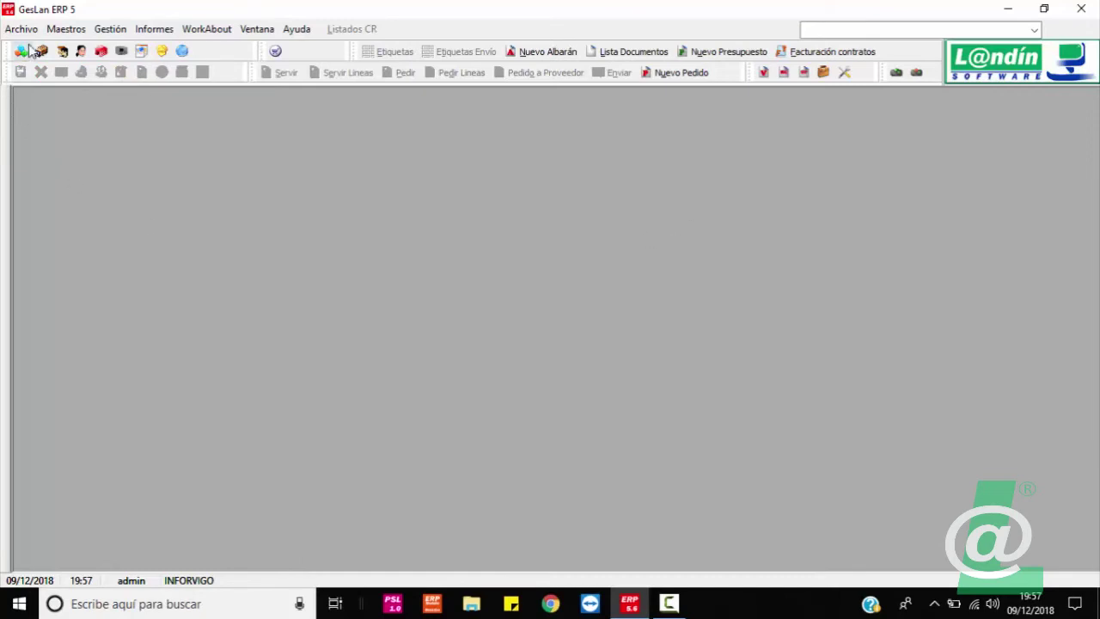
Step: Find the article LATA DE CONSERVAS in the article records by searching for CONSER and view its stock per lot
{"action": "left_click", "coordinate": [66, 31]}
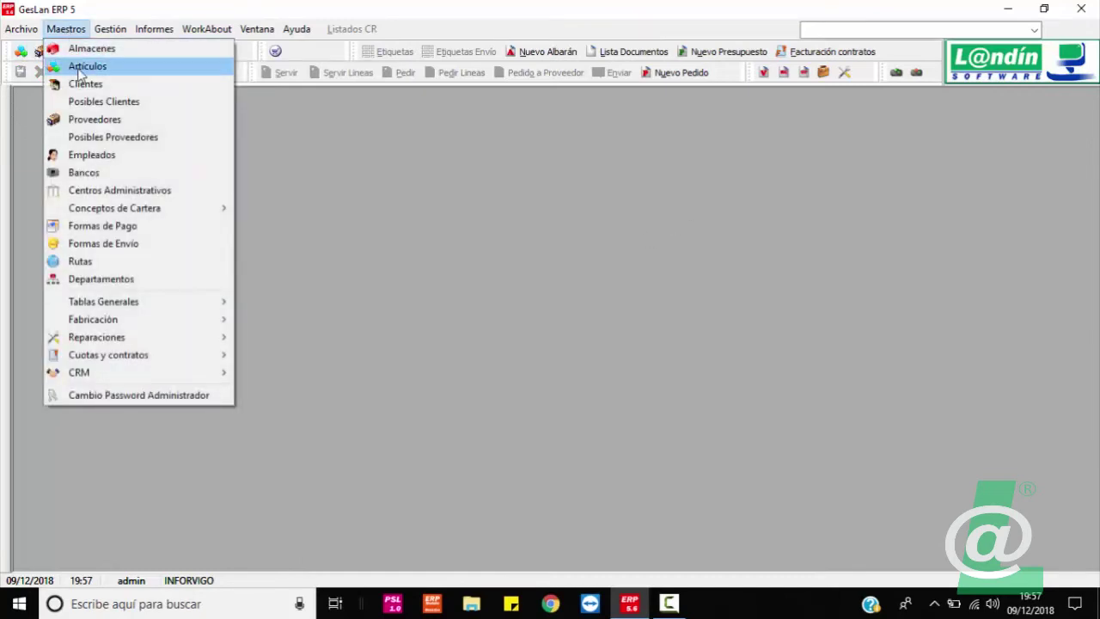
{"action": "left_click", "coordinate": [80, 69]}
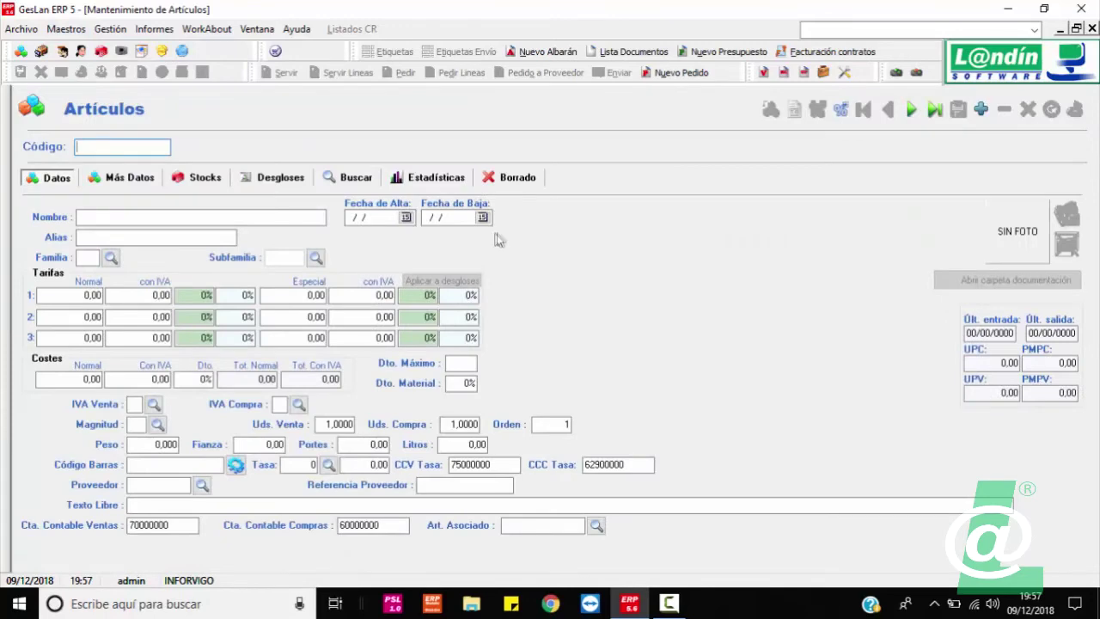
{"action": "left_click", "coordinate": [327, 179]}
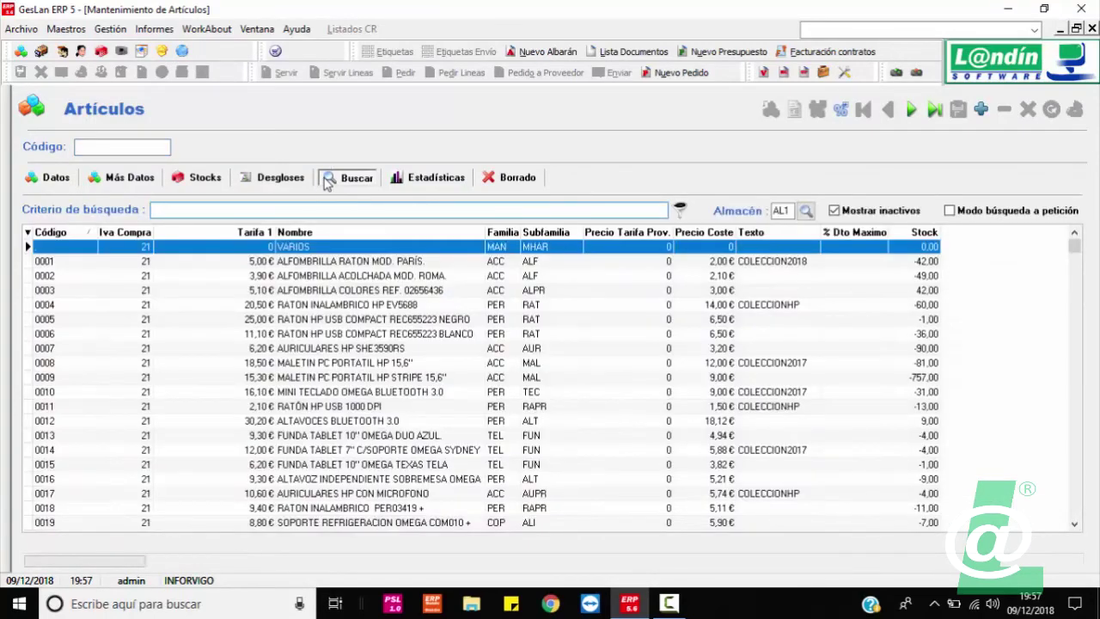
{"action": "type", "text": "CONSER"}
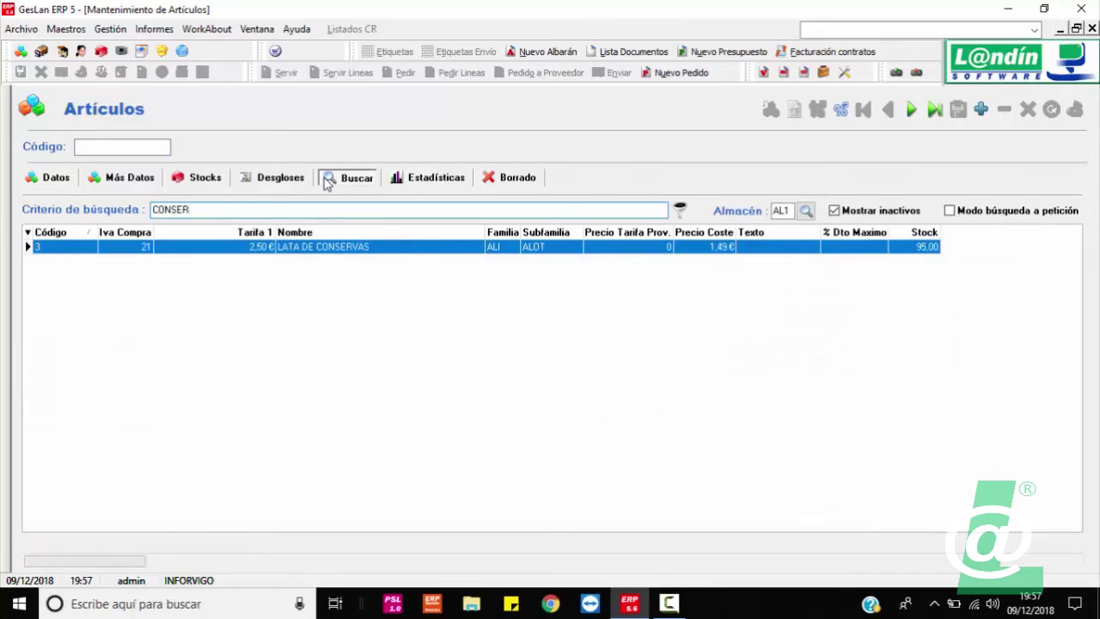
{"action": "key", "text": "Return"}
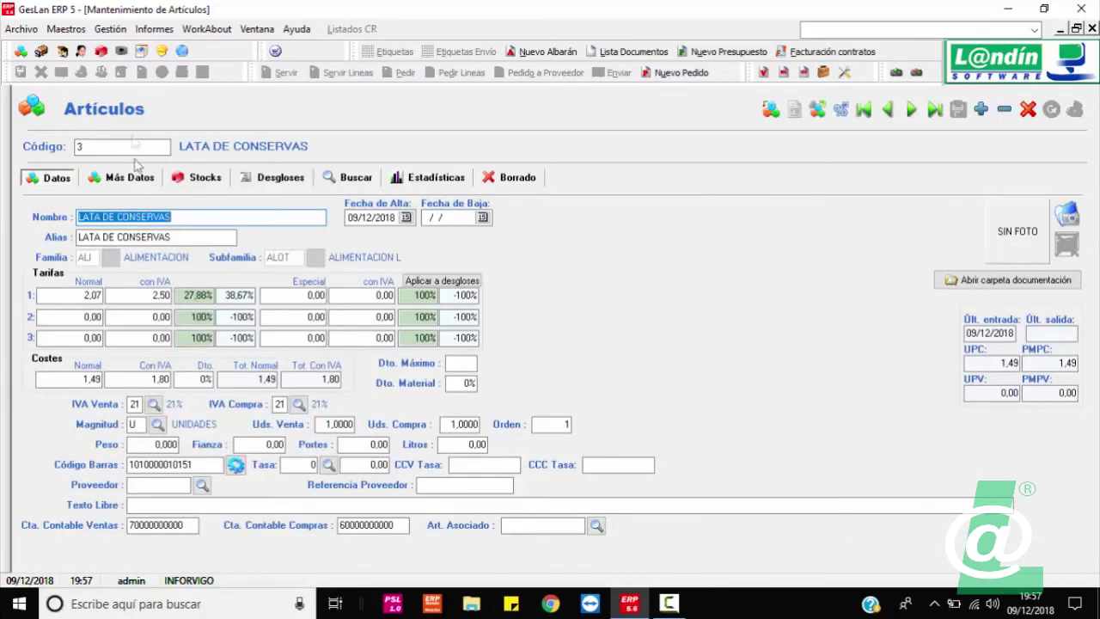
{"action": "left_click", "coordinate": [198, 178]}
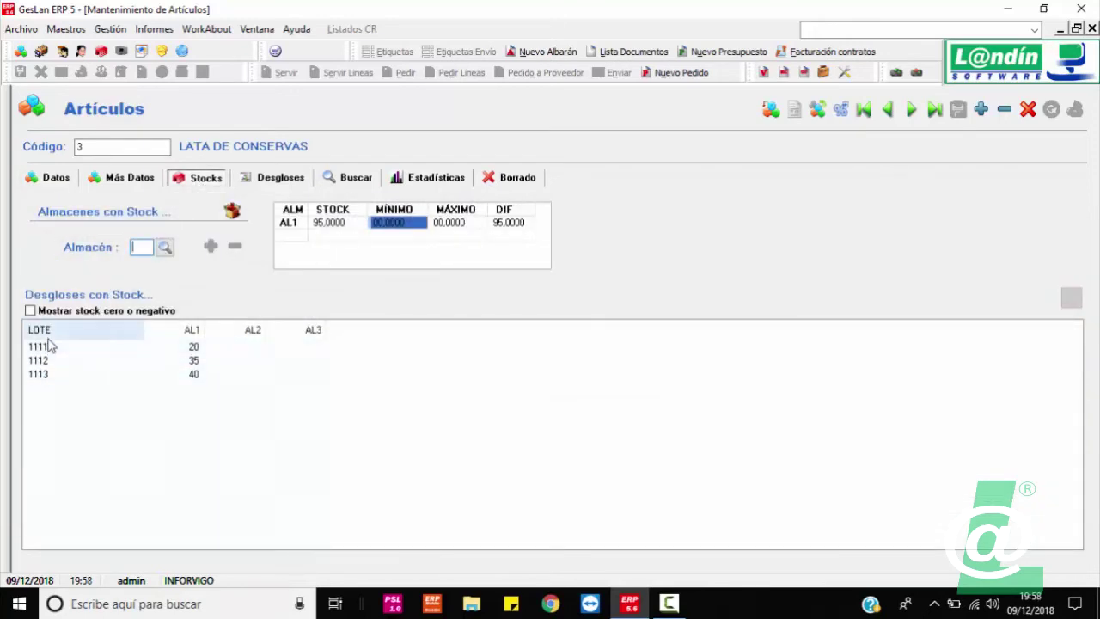
Step: View the stock of the article with code 2 for comparison
{"action": "double_click", "coordinate": [80, 145]}
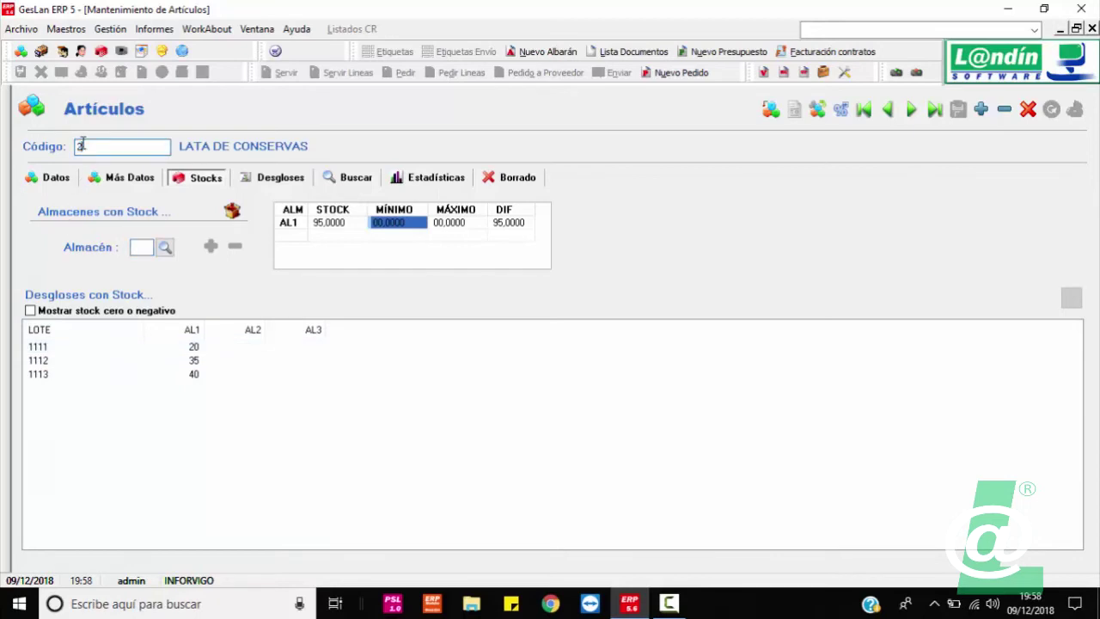
{"action": "type", "text": "2"}
{"action": "key", "text": "Return"}
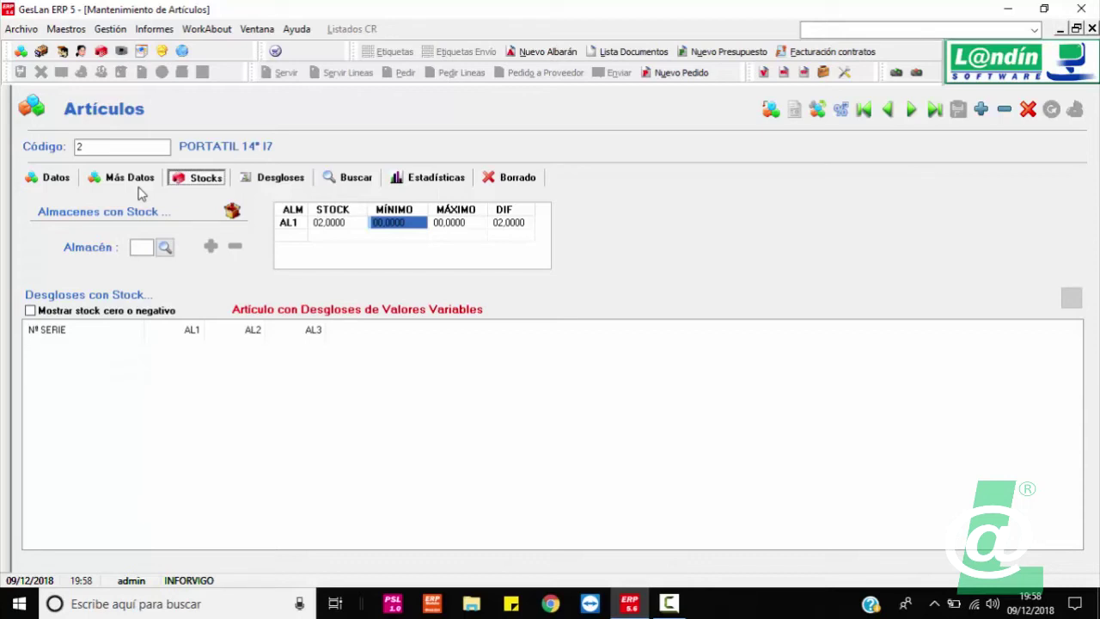
Step: Return to the article with code 3 and view its stock broken down by lot
{"action": "left_click", "coordinate": [86, 147]}
{"action": "left_click_drag", "start_coordinate": [86, 147], "coordinate": [51, 148]}
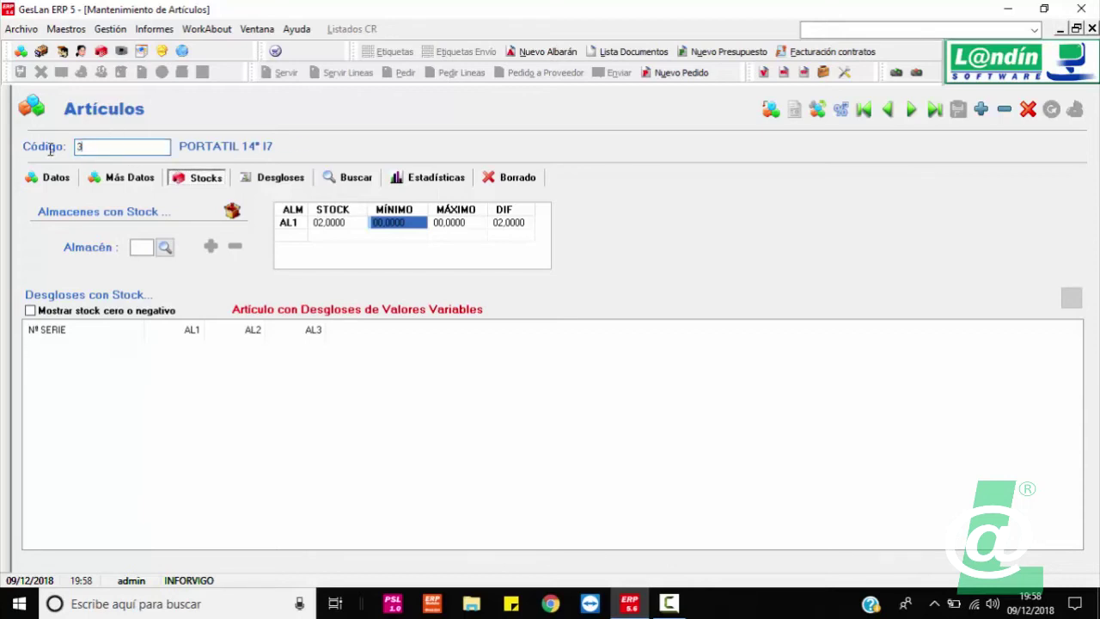
{"action": "type", "text": "3"}
{"action": "key", "text": "Return"}
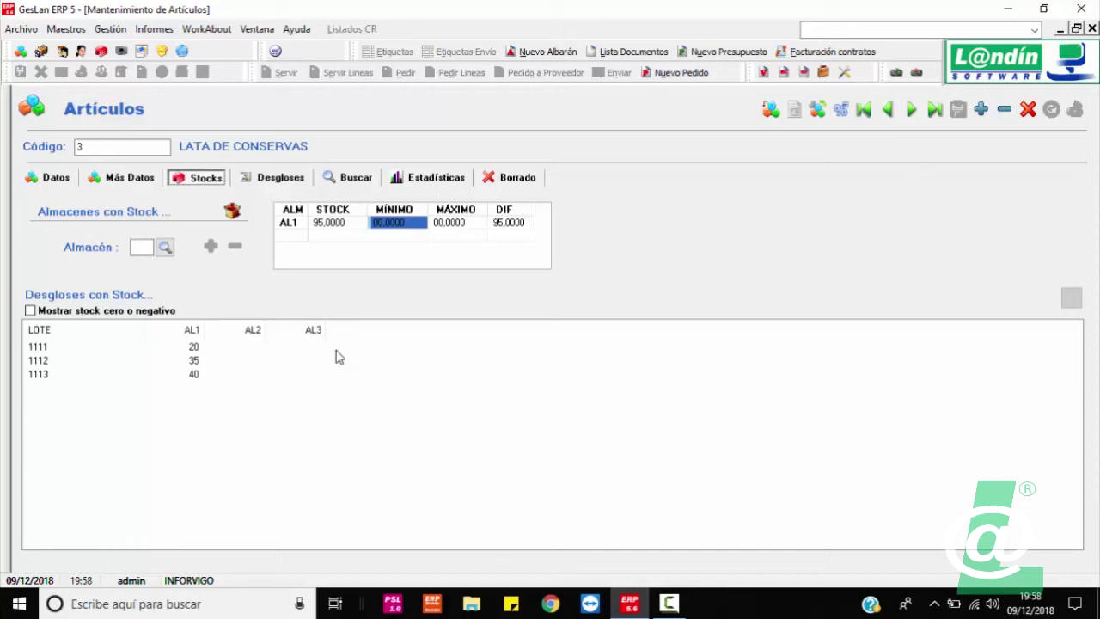
Step: Prepare an article movements report filtered by the LOTE property, with 1111 as both the initial and final value
{"action": "left_click", "coordinate": [172, 30]}
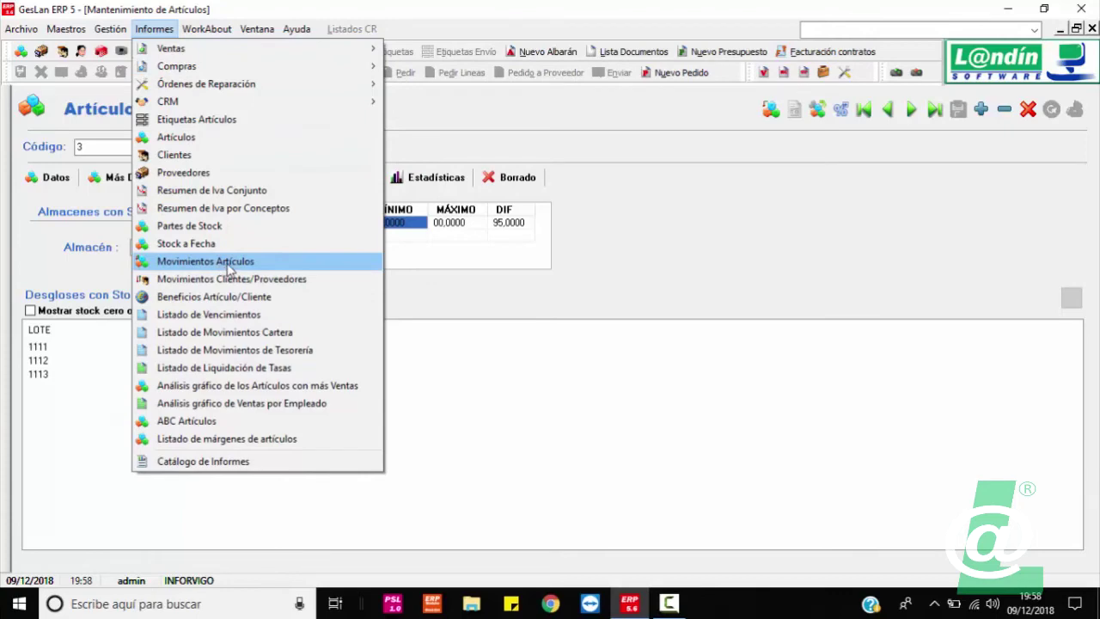
{"action": "left_click", "coordinate": [230, 267]}
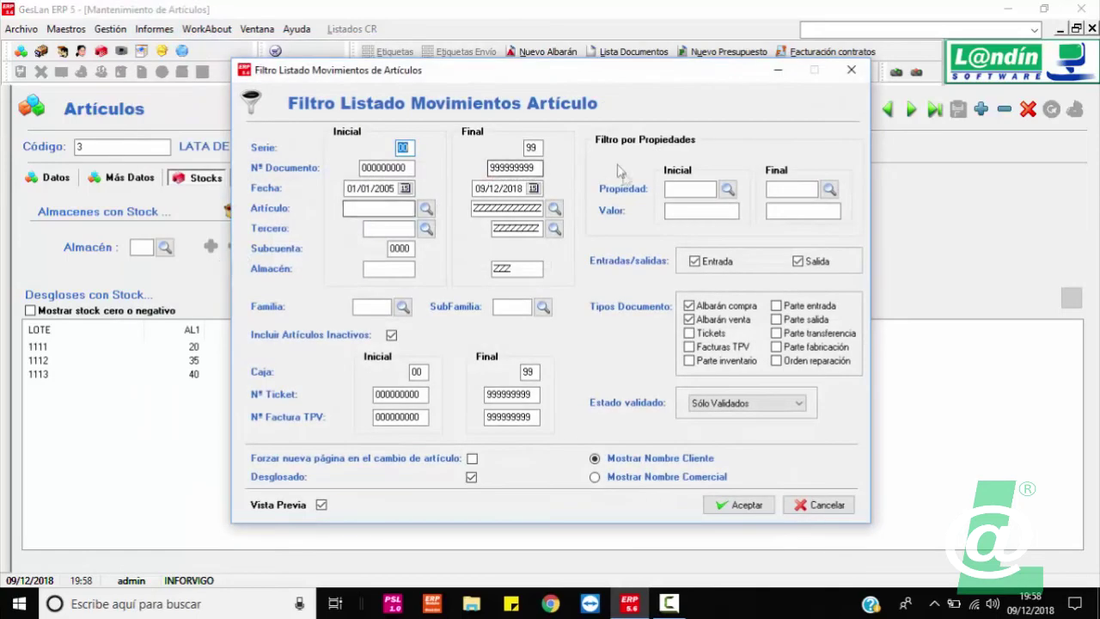
{"action": "left_click", "coordinate": [728, 190]}
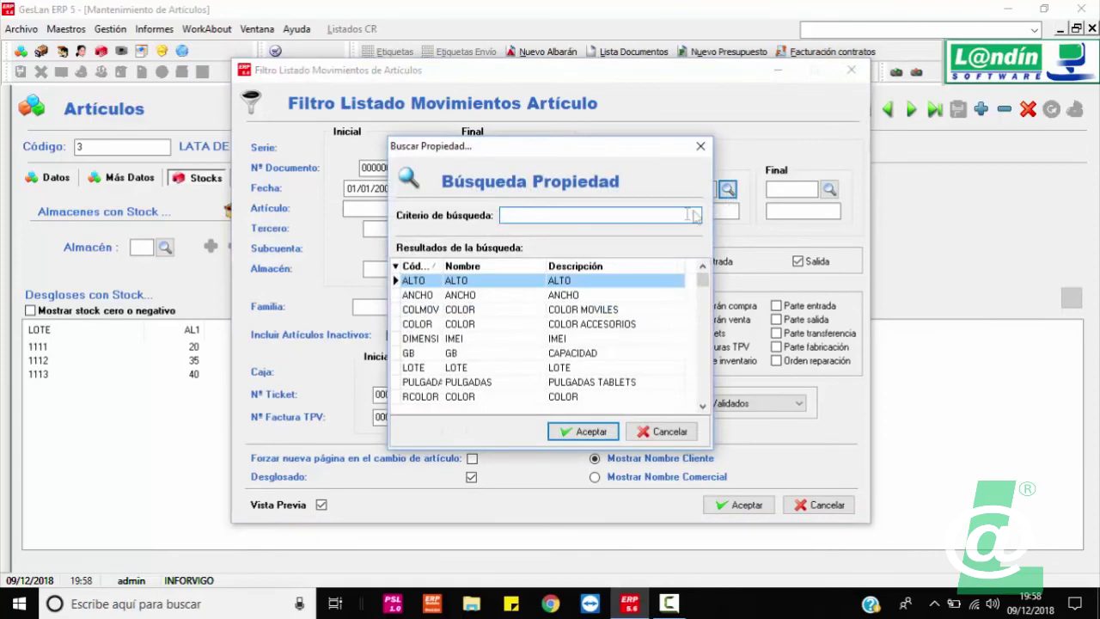
{"action": "double_click", "coordinate": [465, 367]}
{"action": "left_click", "coordinate": [690, 210]}
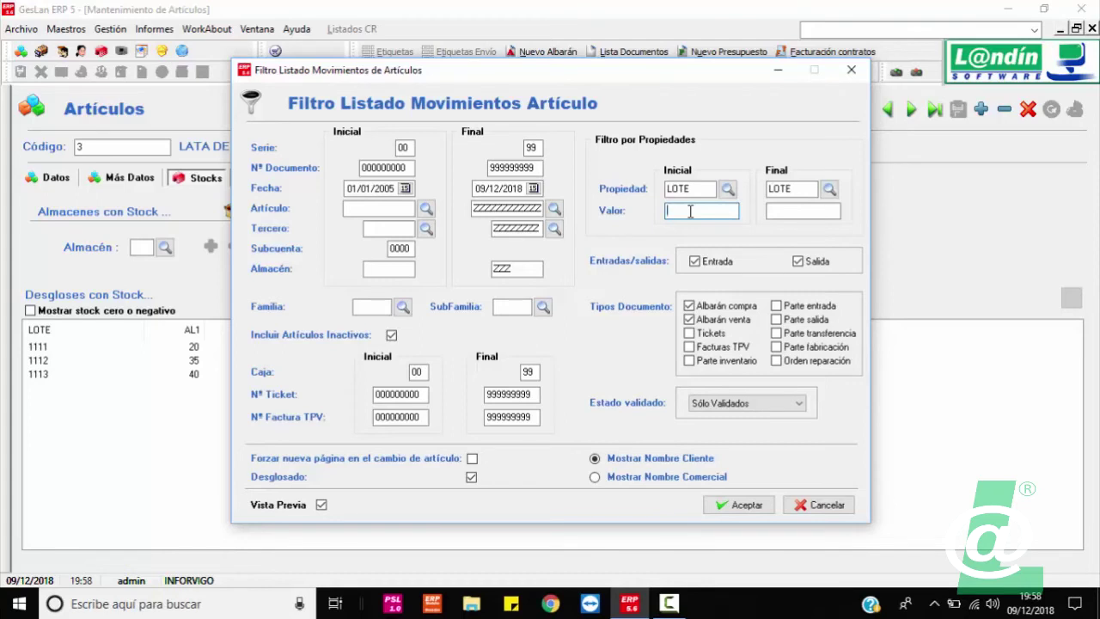
{"action": "type", "text": "1111"}
{"action": "key", "text": "Tab"}
{"action": "type", "text": "1111"}
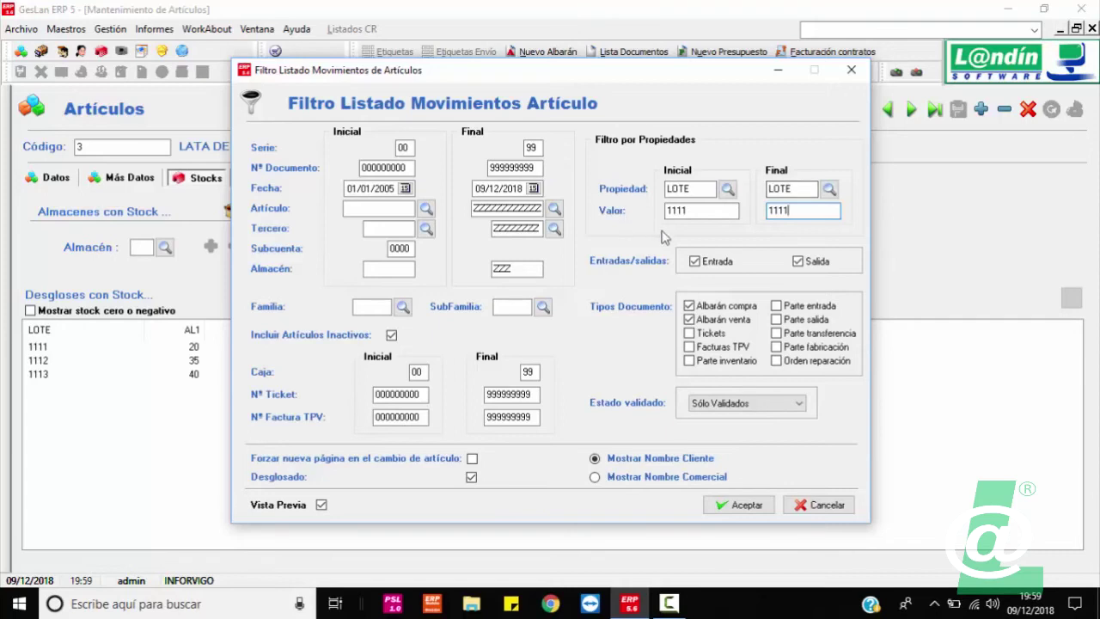
Step: Include Tickets, Facturas TPV and Parte inventario among the report's document types, and cancel the report filter
{"action": "left_click", "coordinate": [712, 333]}
{"action": "left_click", "coordinate": [716, 348]}
{"action": "left_click", "coordinate": [720, 363]}
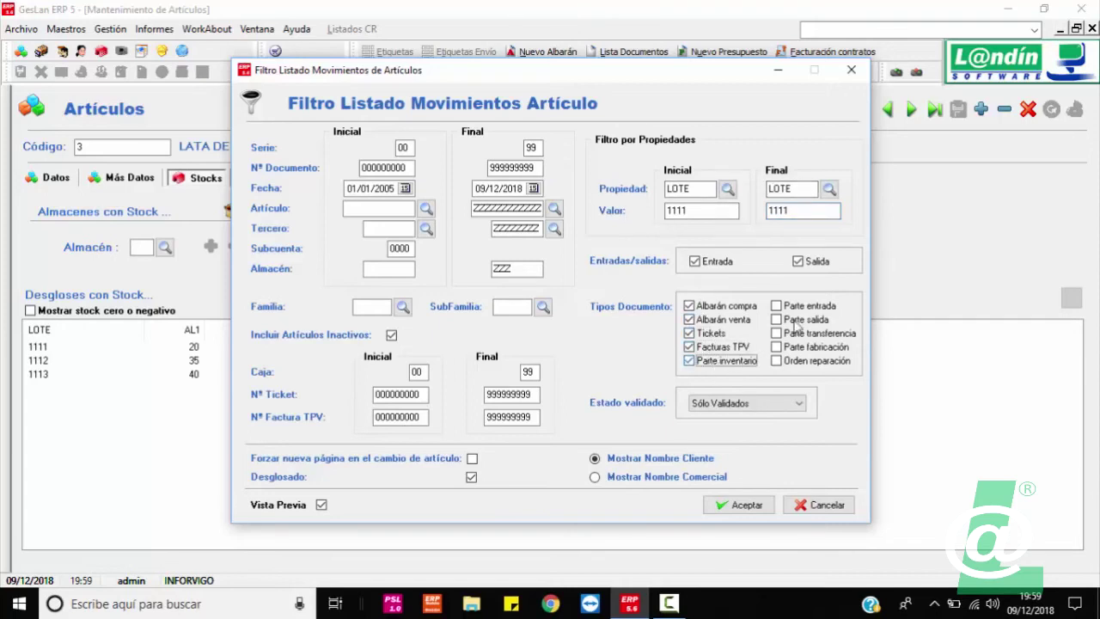
{"action": "left_click", "coordinate": [818, 507]}
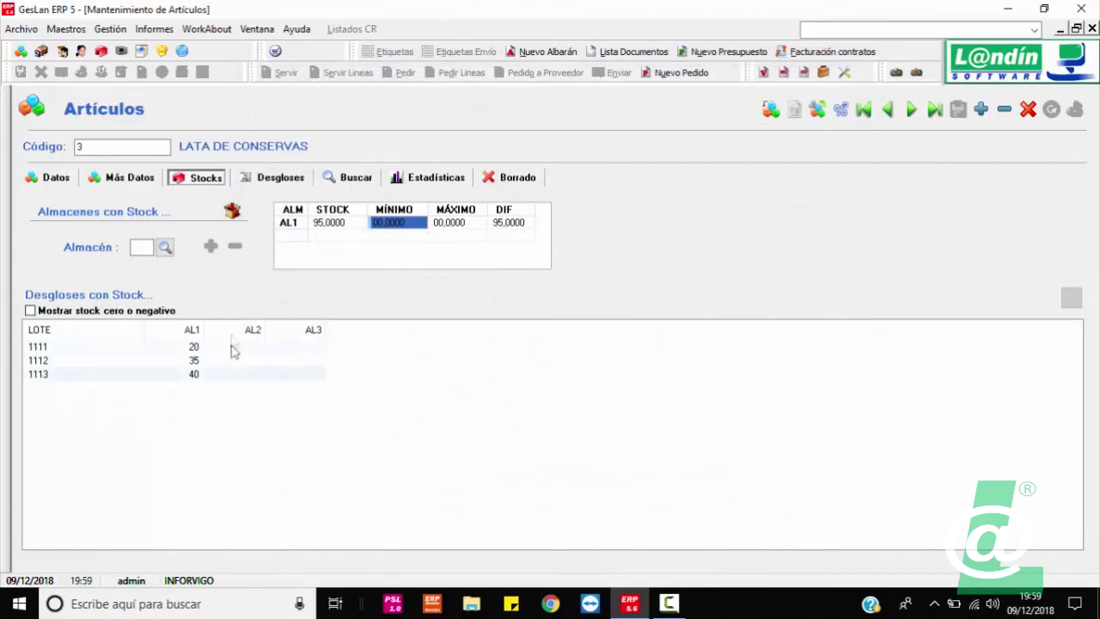
Step: Close the article record and view the program configuration's stock settings, including the dynamic-property methods for manufacturing and transfers
{"action": "left_click", "coordinate": [1092, 28]}
{"action": "left_click", "coordinate": [110, 30]}
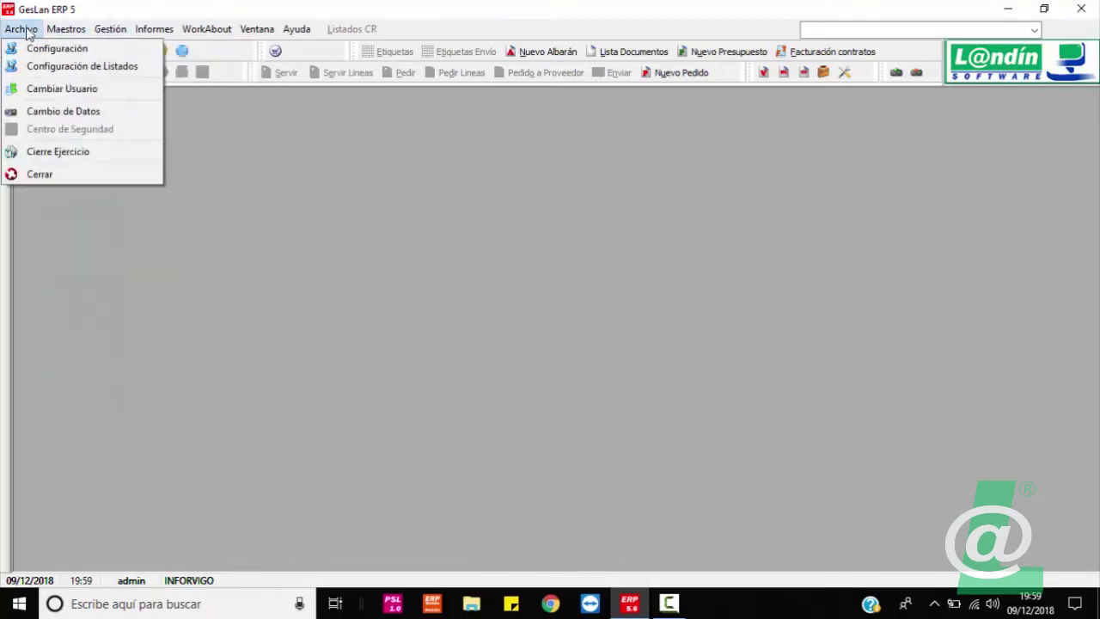
{"action": "left_click", "coordinate": [43, 52]}
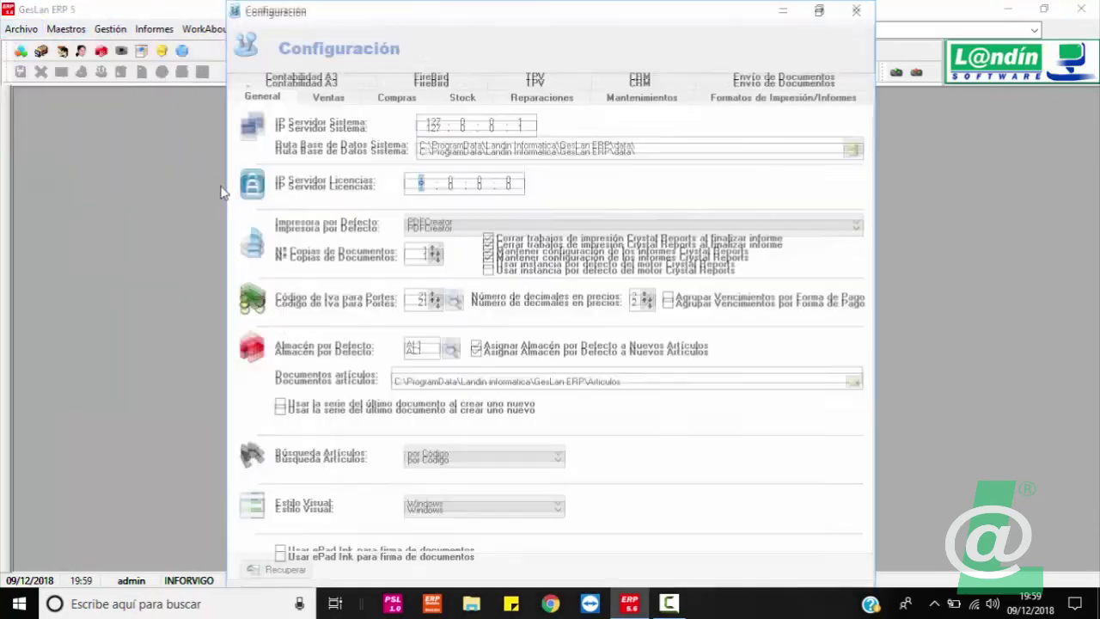
{"action": "left_click", "coordinate": [479, 99]}
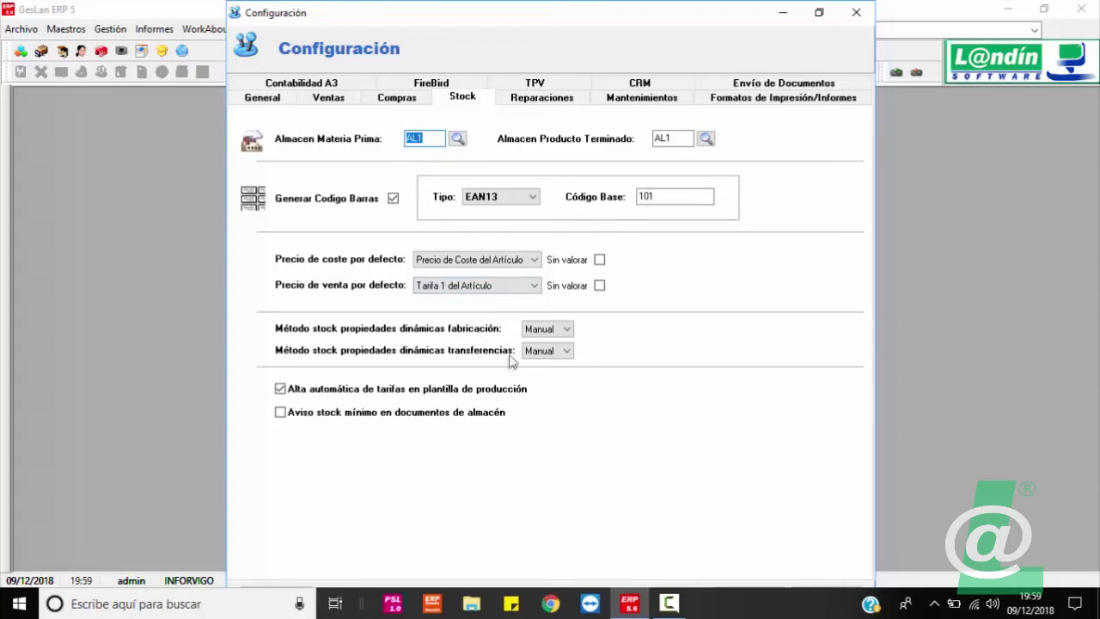
Step: Examine the stock methods offered for dynamic properties in the sales configuration, keeping Manual selected
{"action": "left_click", "coordinate": [270, 101]}
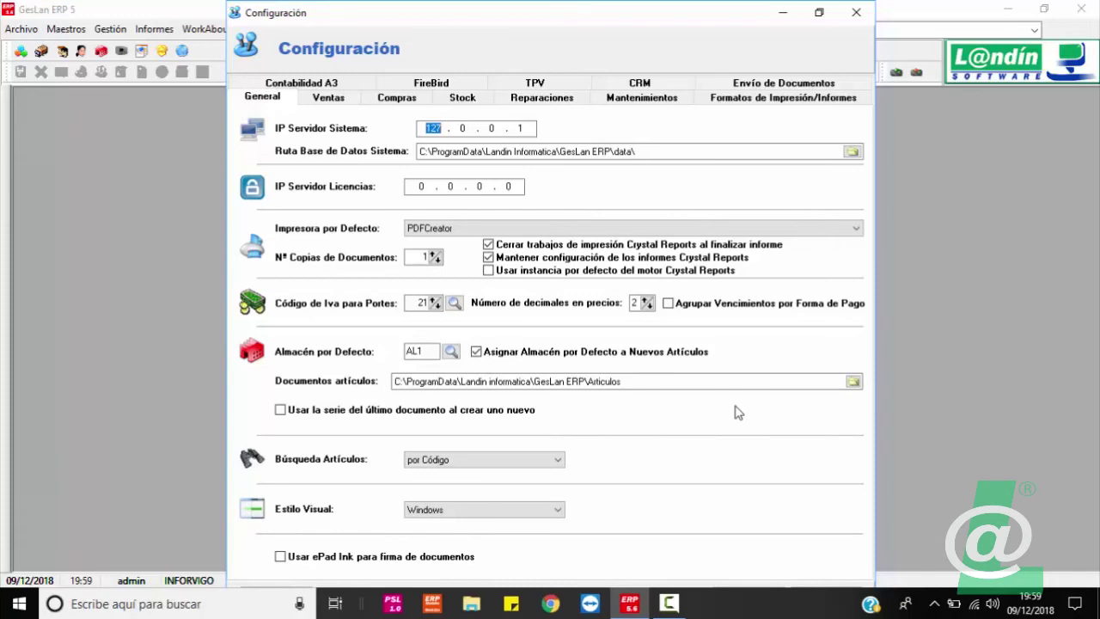
{"action": "left_click", "coordinate": [335, 99]}
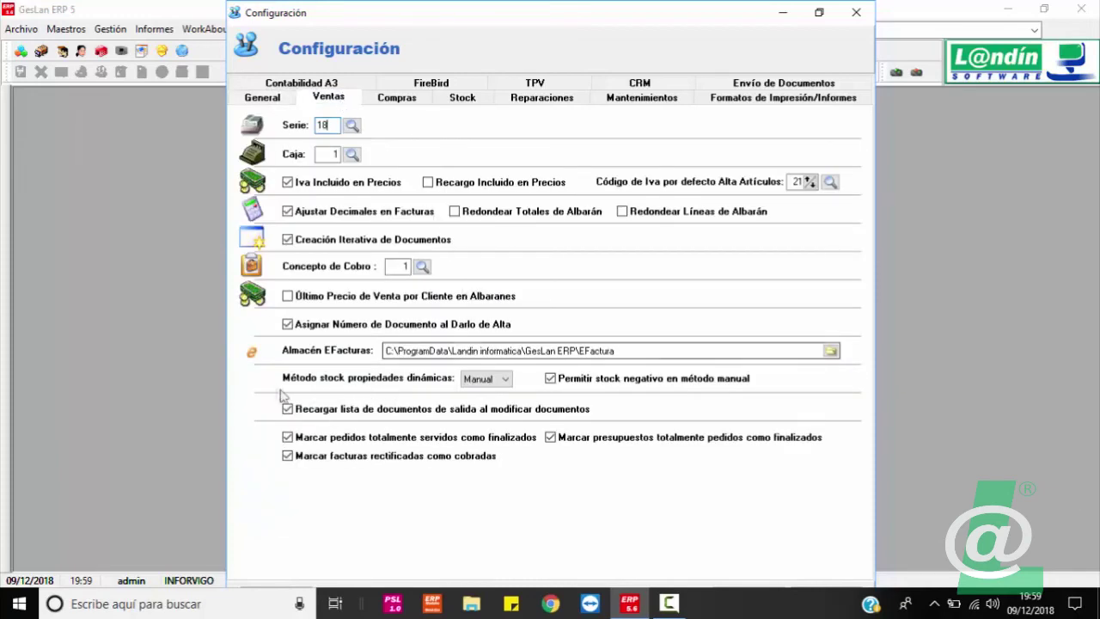
{"action": "left_click", "coordinate": [507, 381]}
{"action": "left_click", "coordinate": [508, 385]}
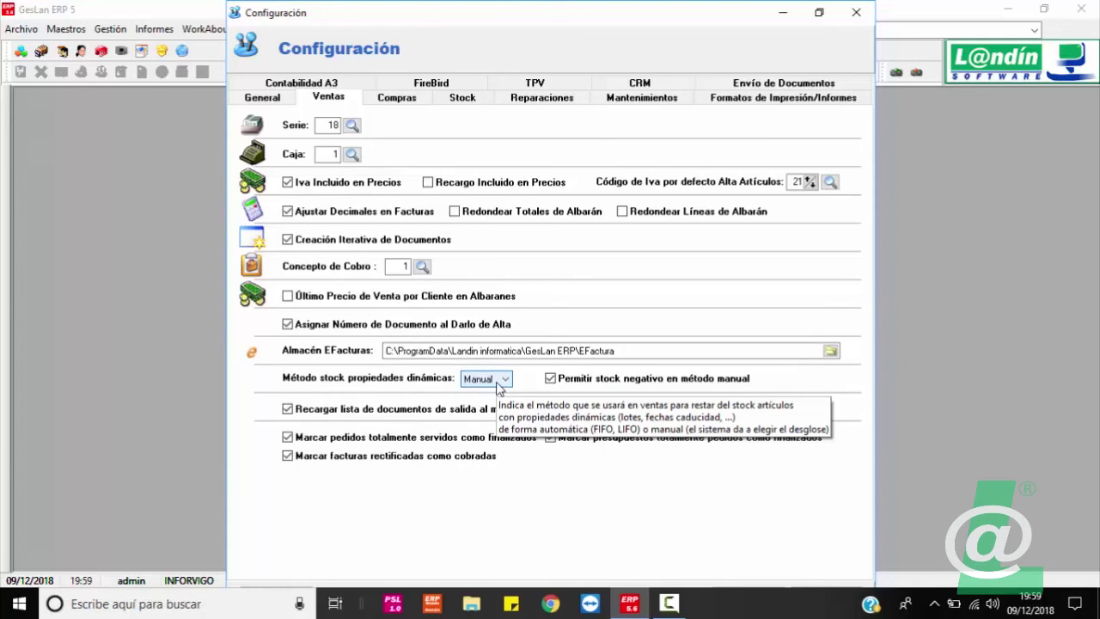
{"action": "left_click", "coordinate": [506, 380]}
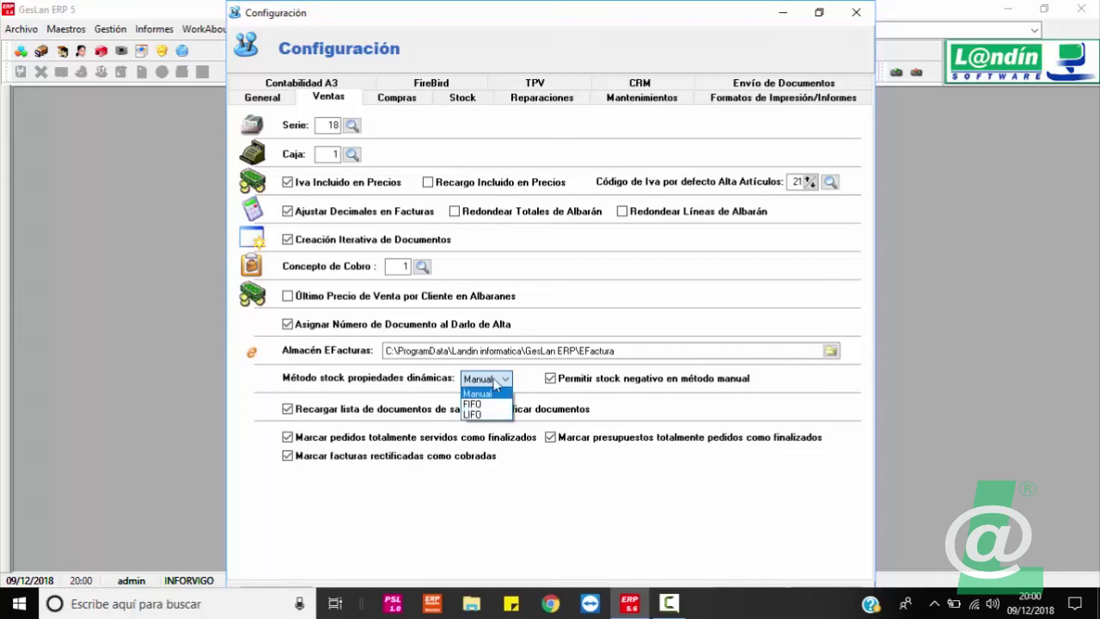
{"action": "left_click", "coordinate": [494, 383]}
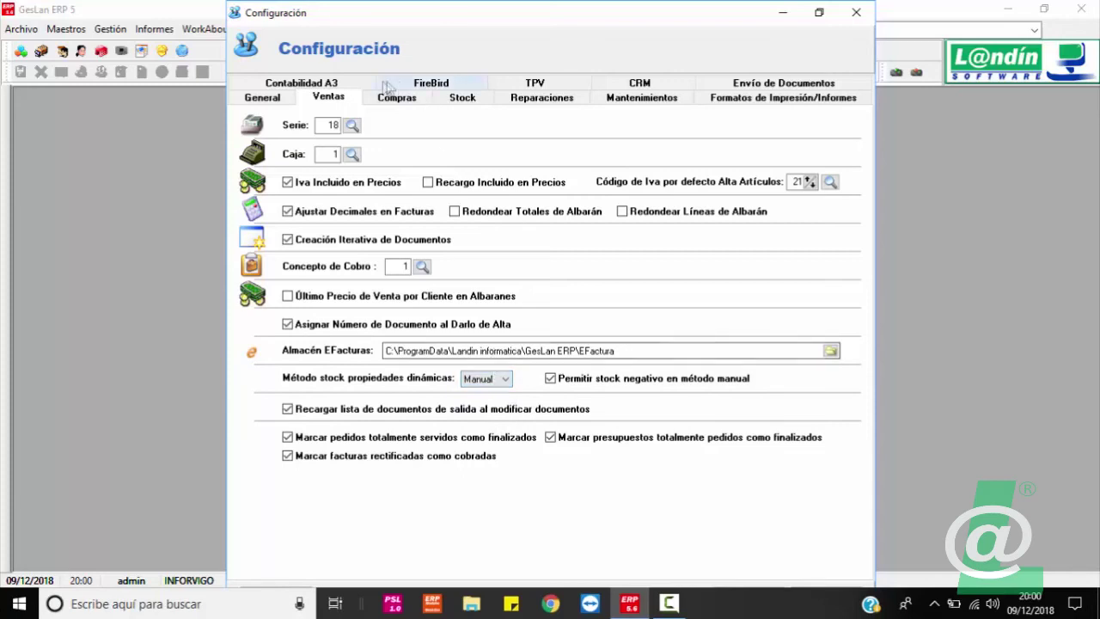